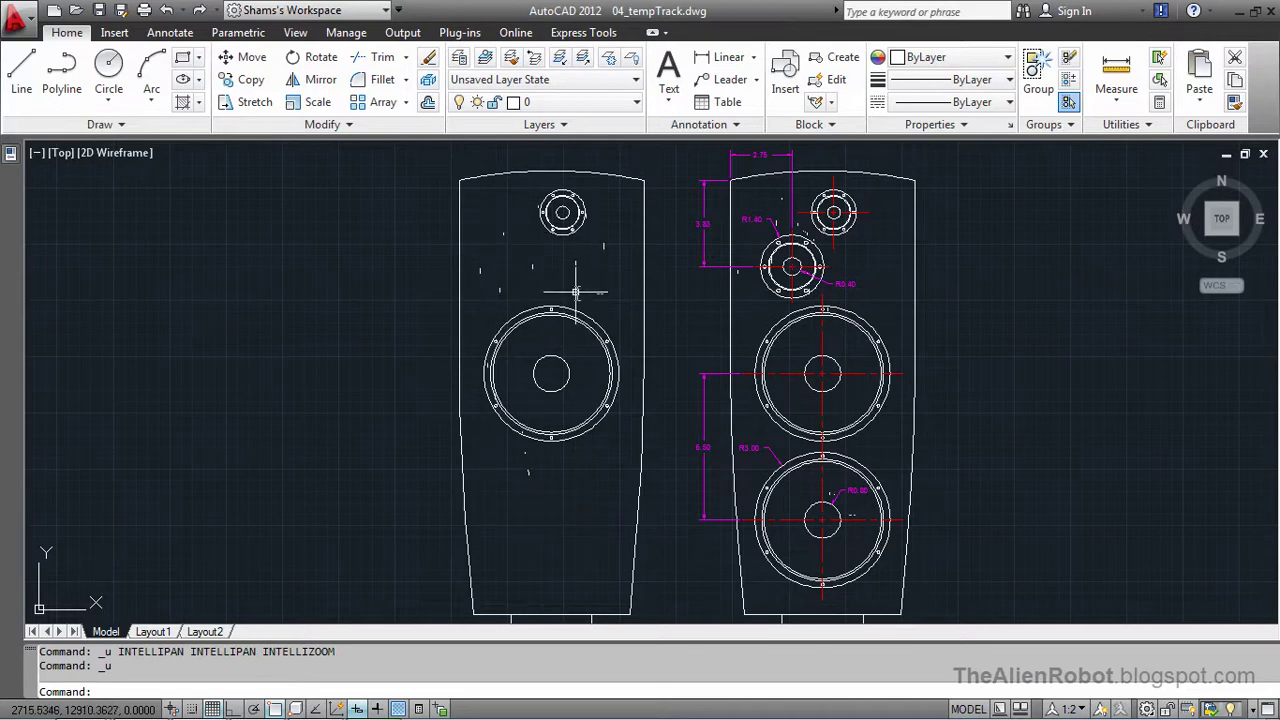
- Zoom and pan to enlarge the right speaker's 3.83 and R1.40 tweeter dimensions
{"action": "scroll", "coordinate": [586, 284], "scroll_direction": "up", "scroll_amount": 3}
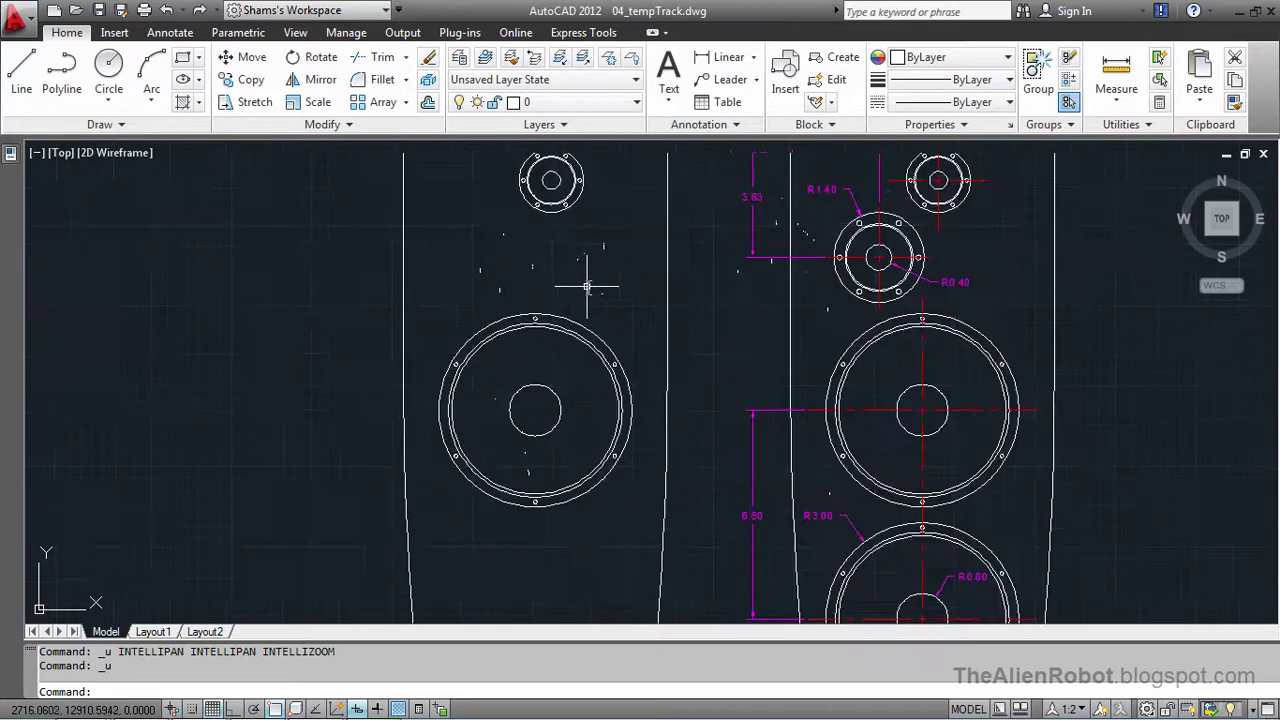
{"action": "mouse_move", "coordinate": [634, 285]}
{"action": "middle_mouse_down"}
{"action": "mouse_move", "coordinate": [603, 380]}
{"action": "mouse_move", "coordinate": [628, 412]}
{"action": "middle_mouse_up"}
{"action": "mouse_move", "coordinate": [590, 316]}
{"action": "middle_mouse_down"}
{"action": "mouse_move", "coordinate": [614, 323]}
{"action": "mouse_move", "coordinate": [543, 357]}
{"action": "mouse_move", "coordinate": [474, 351]}
{"action": "mouse_move", "coordinate": [514, 370]}
{"action": "mouse_move", "coordinate": [634, 377]}
{"action": "middle_mouse_up"}
{"action": "scroll", "coordinate": [623, 320], "scroll_direction": "up", "scroll_amount": 2}
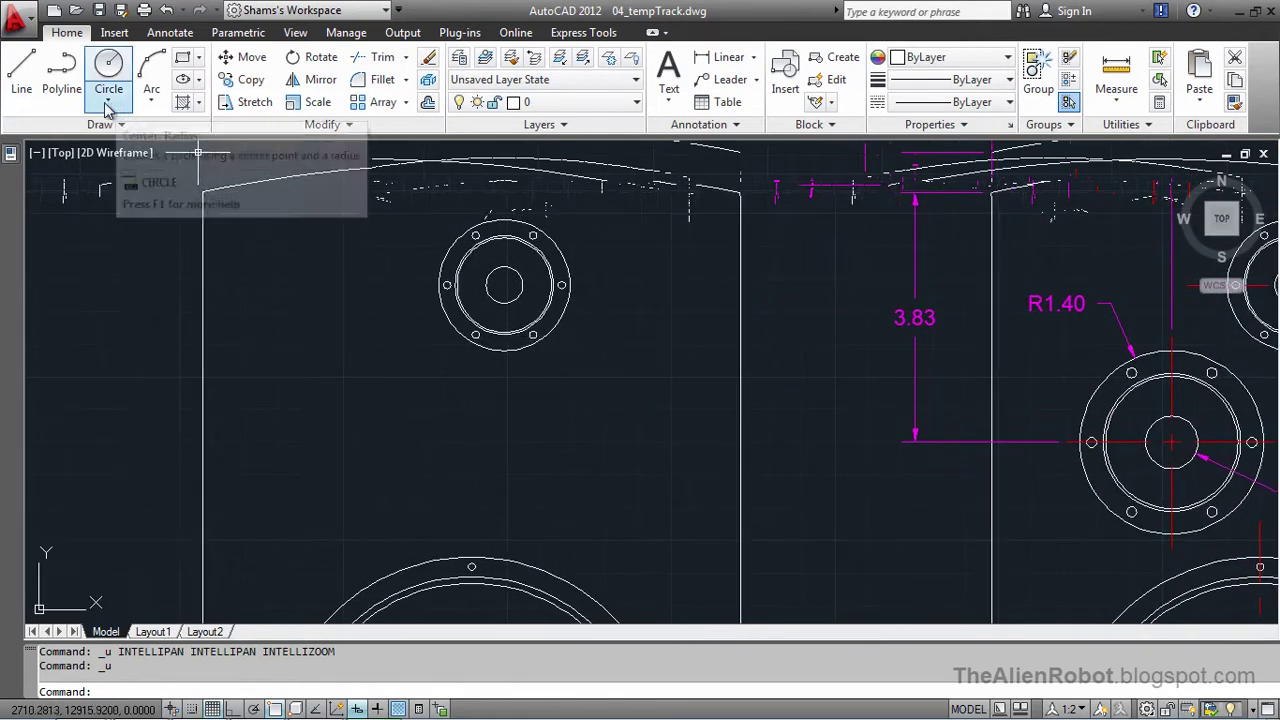
{"action": "left_click", "coordinate": [21, 75]}
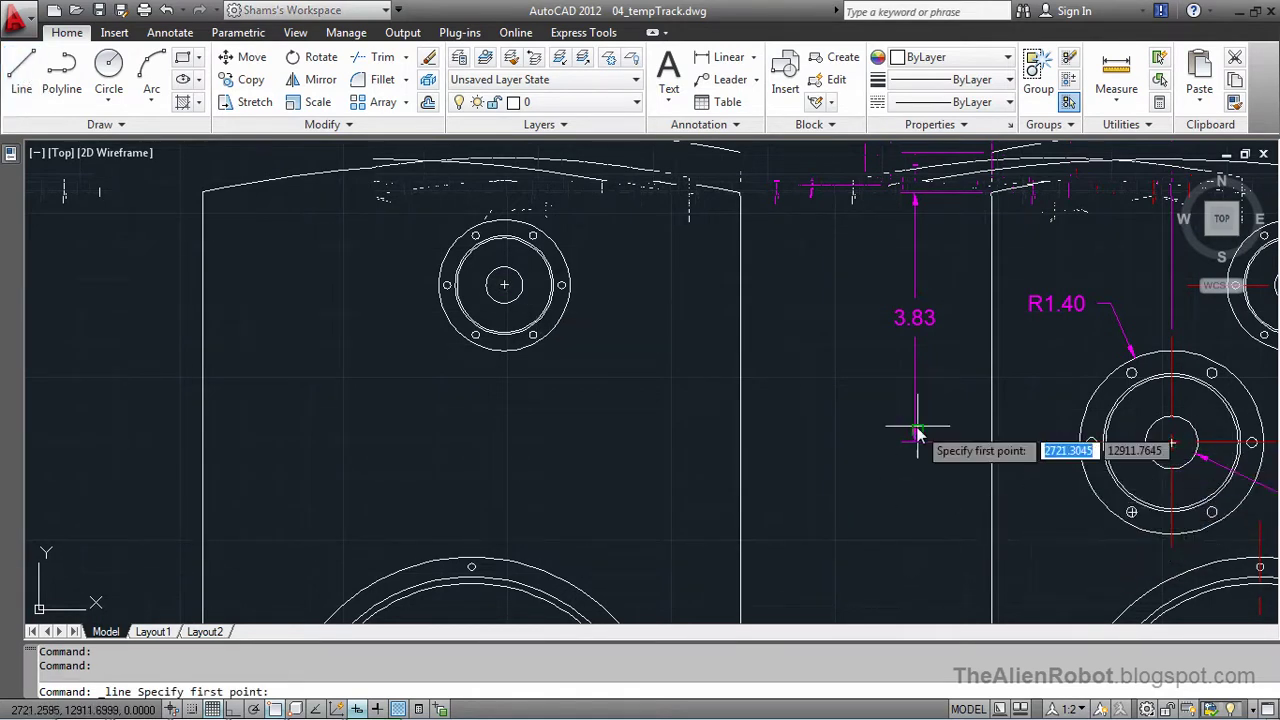
{"action": "scroll", "coordinate": [846, 380], "scroll_direction": "down", "scroll_amount": 3}
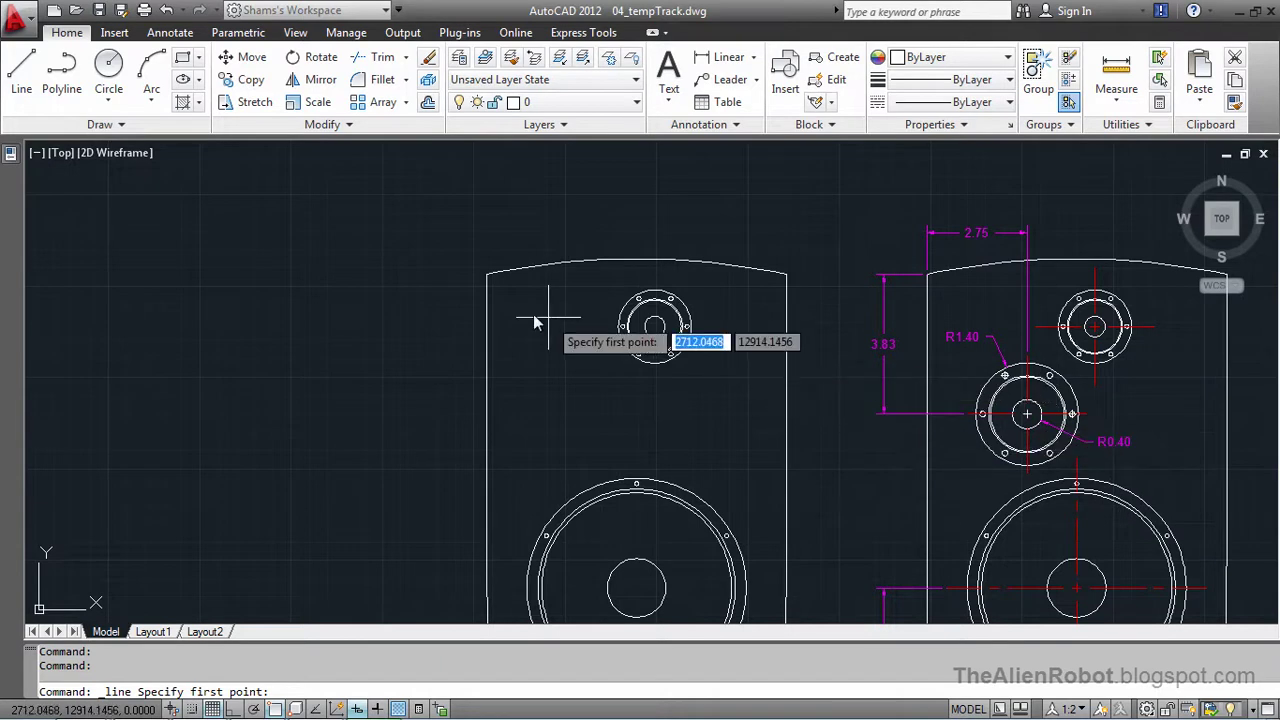
{"action": "left_click", "coordinate": [487, 286]}
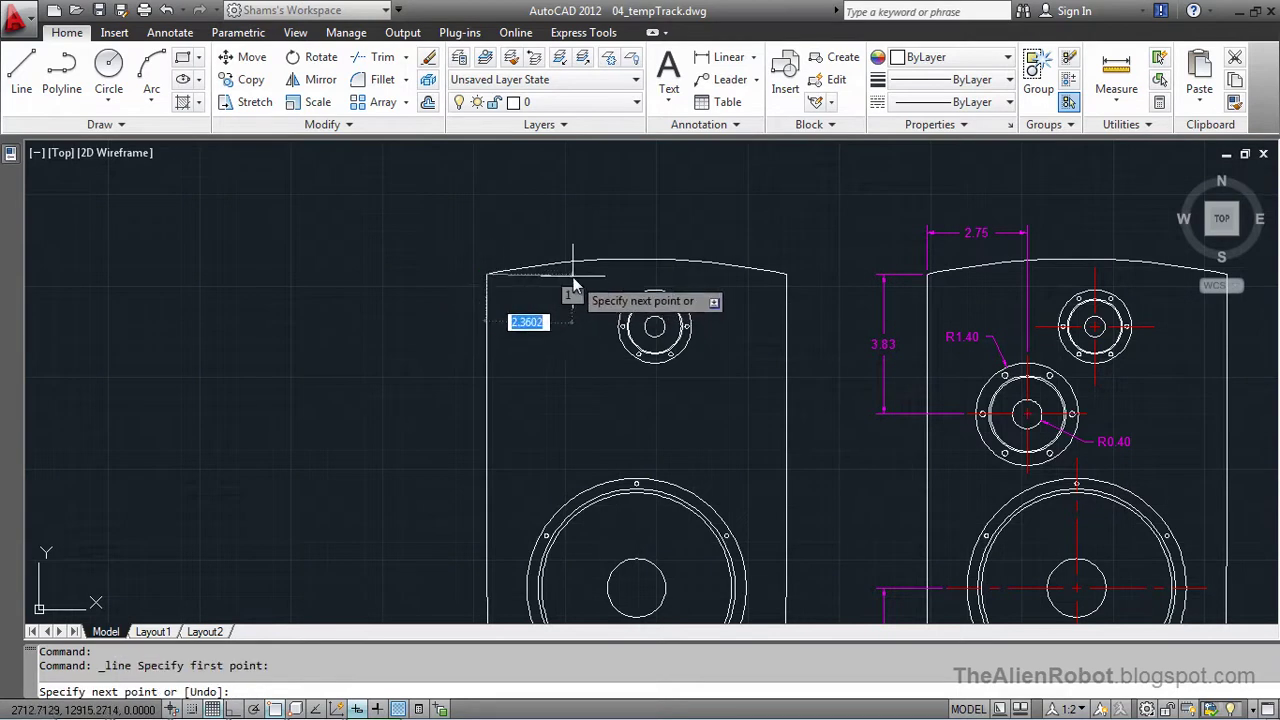
{"action": "left_click", "coordinate": [233, 709]}
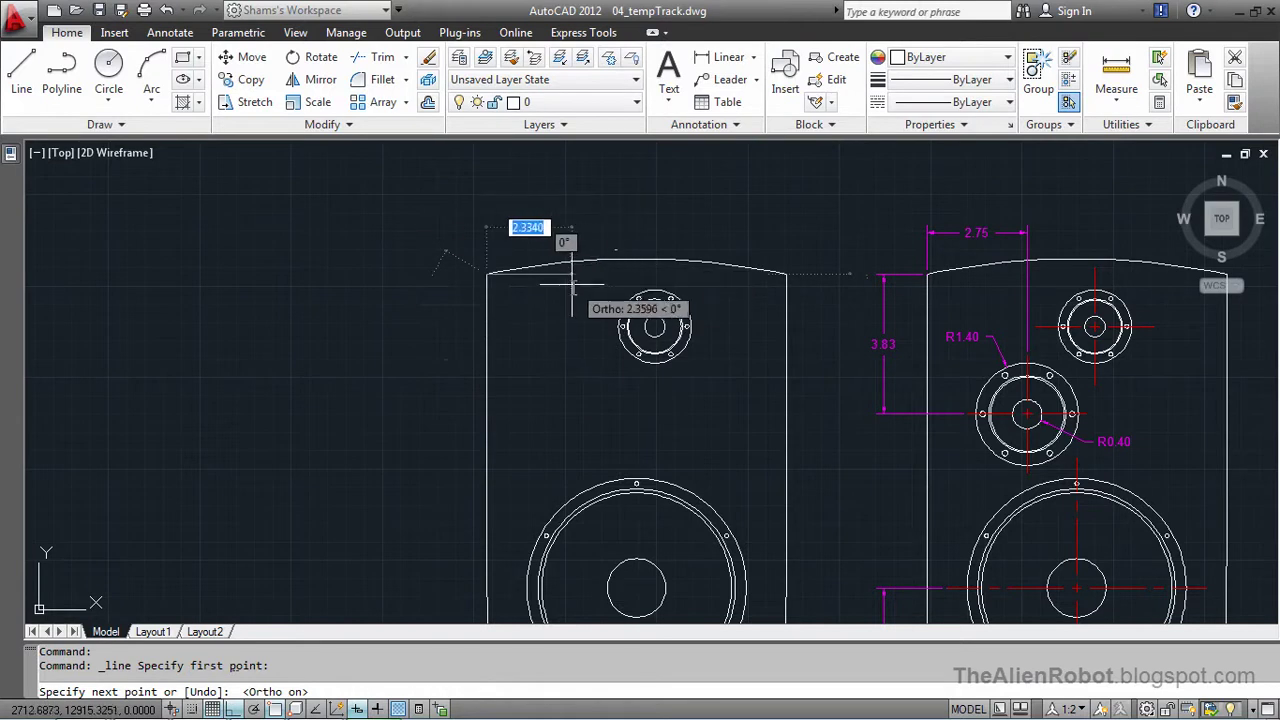
{"action": "type", "text": "2."}
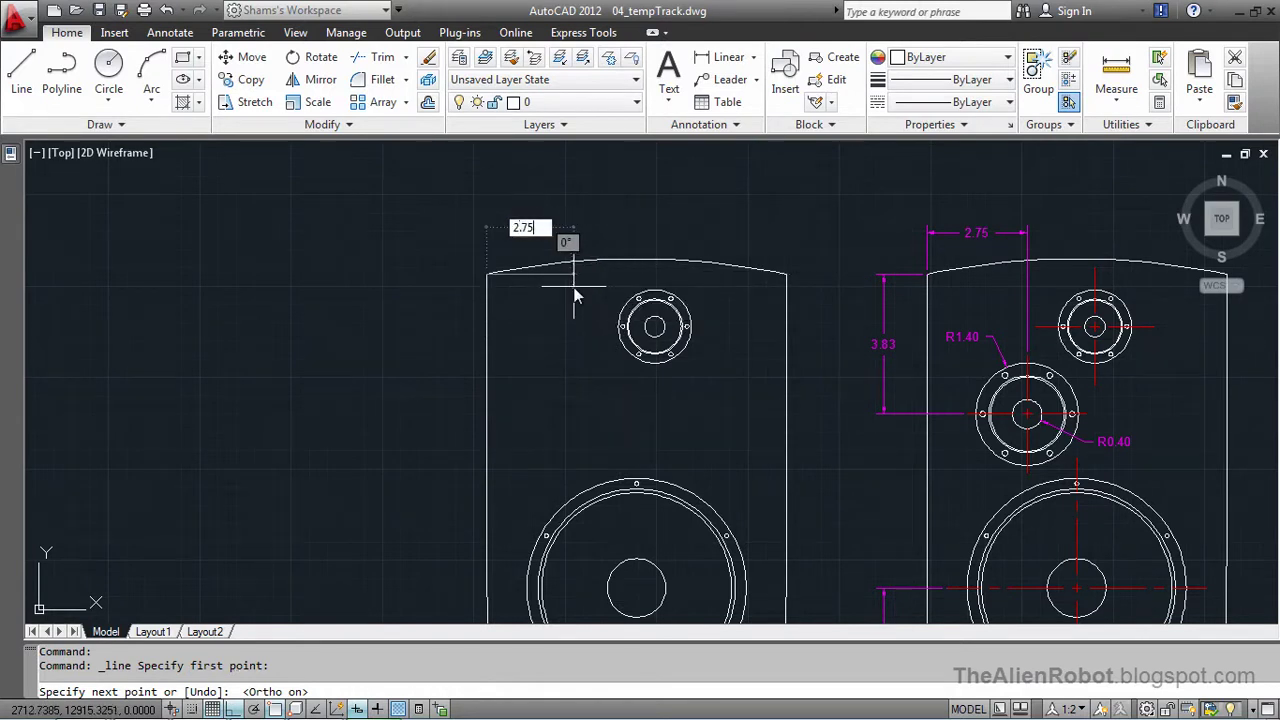
{"action": "type", "text": "75"}
{"action": "key", "text": "Return"}
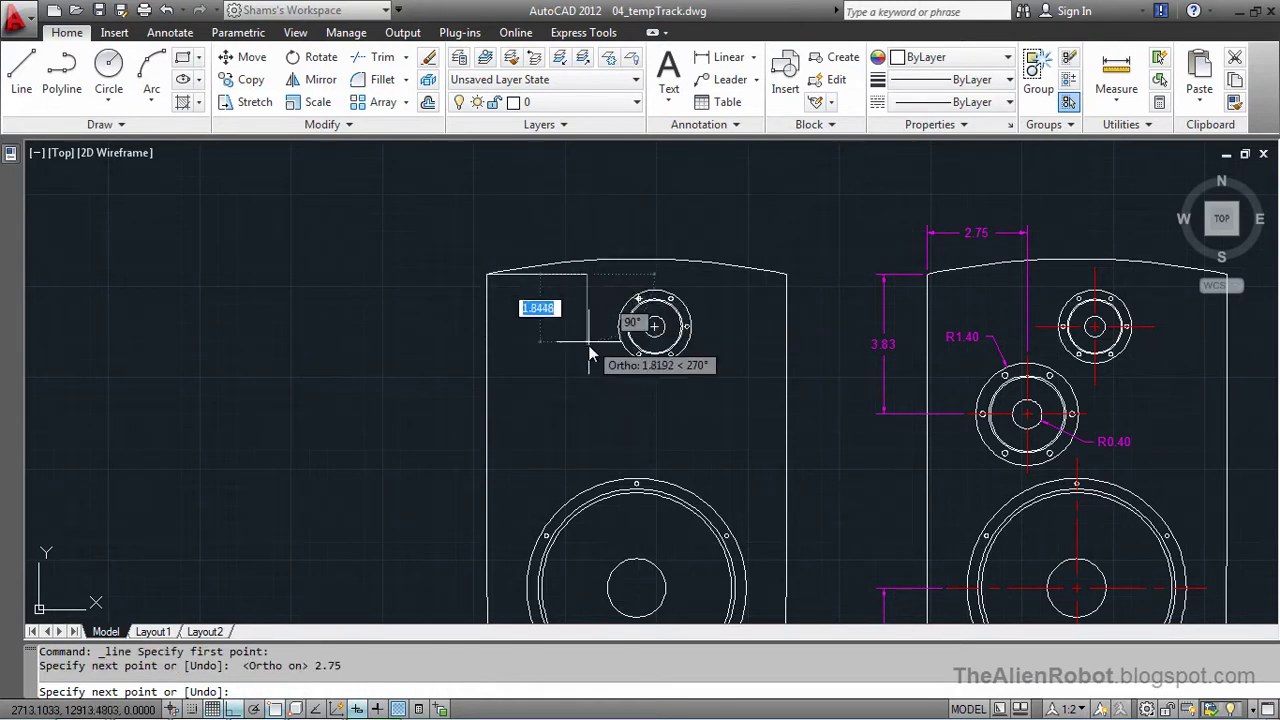
{"action": "type", "text": "3.83"}
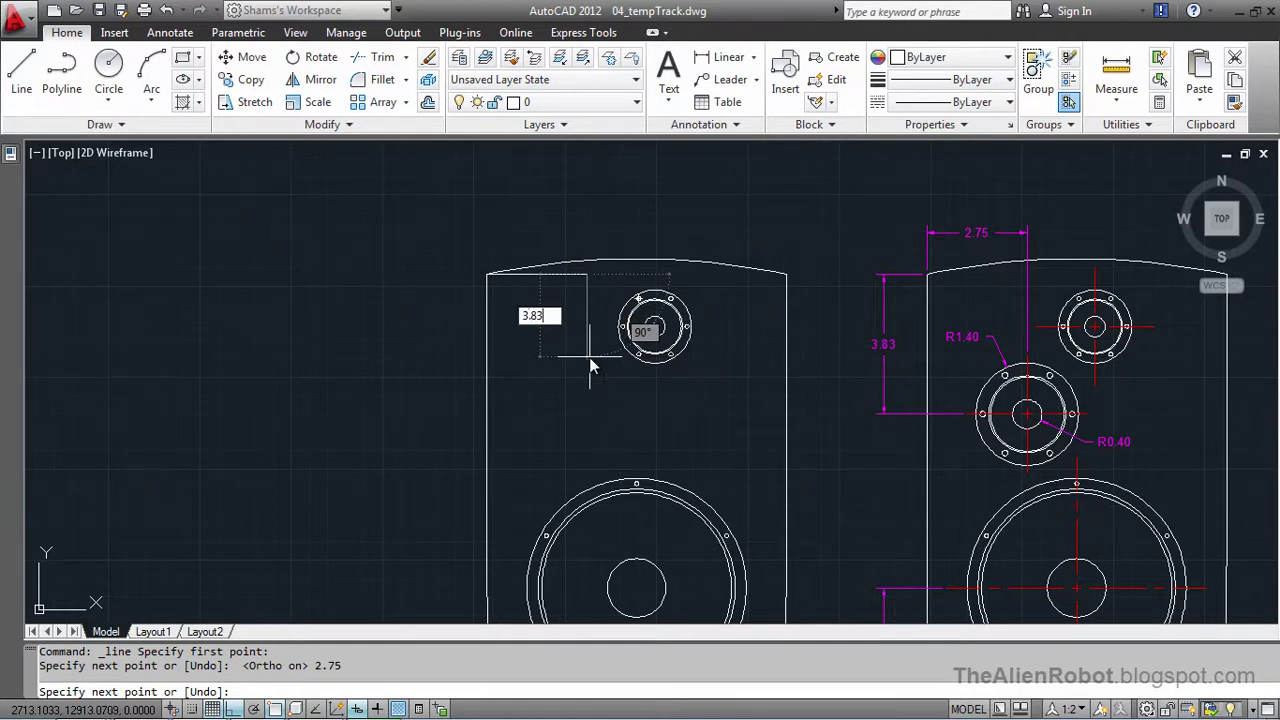
{"action": "key", "text": "Return"}
{"action": "key", "text": "Escape"}
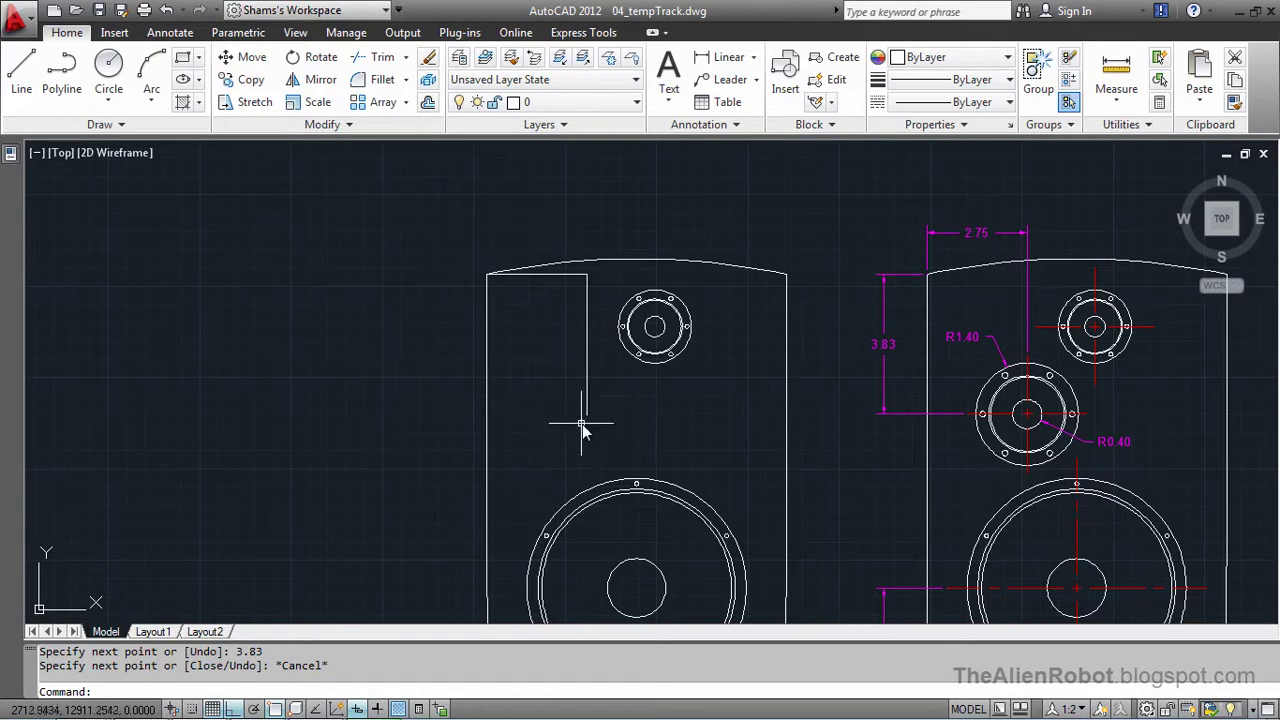
{"action": "left_click", "coordinate": [593, 269]}
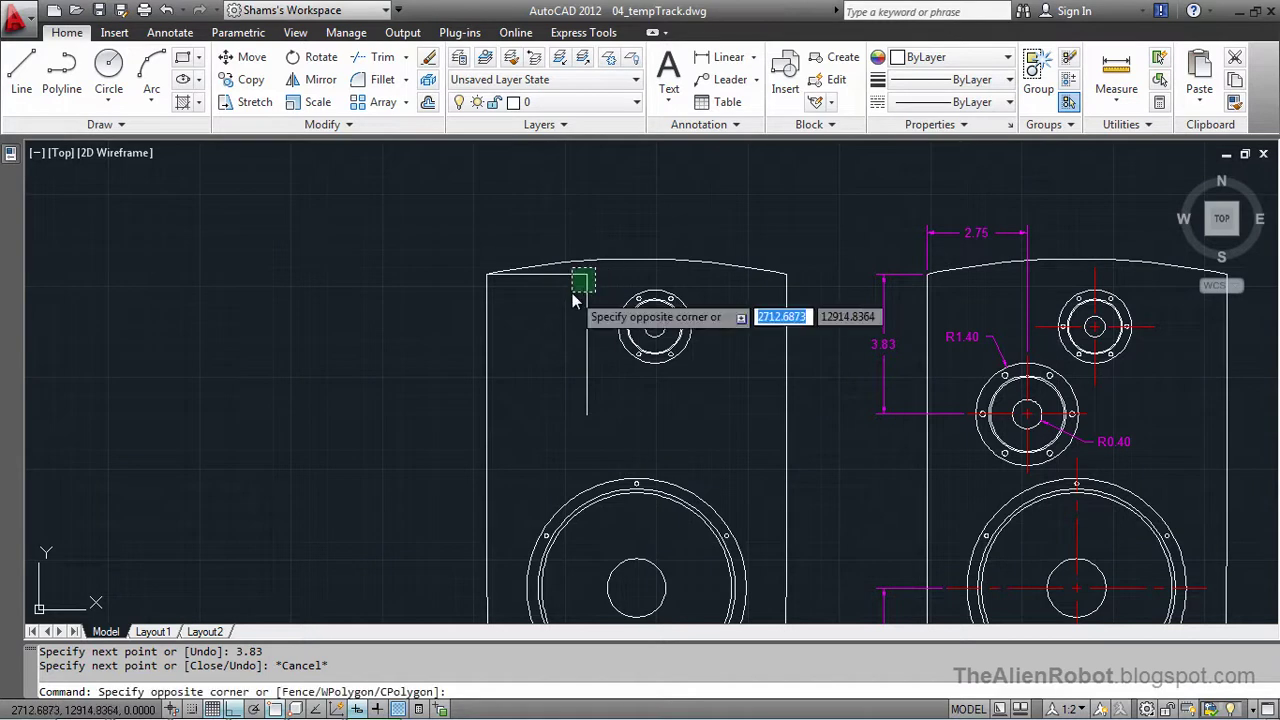
{"action": "left_click", "coordinate": [574, 291]}
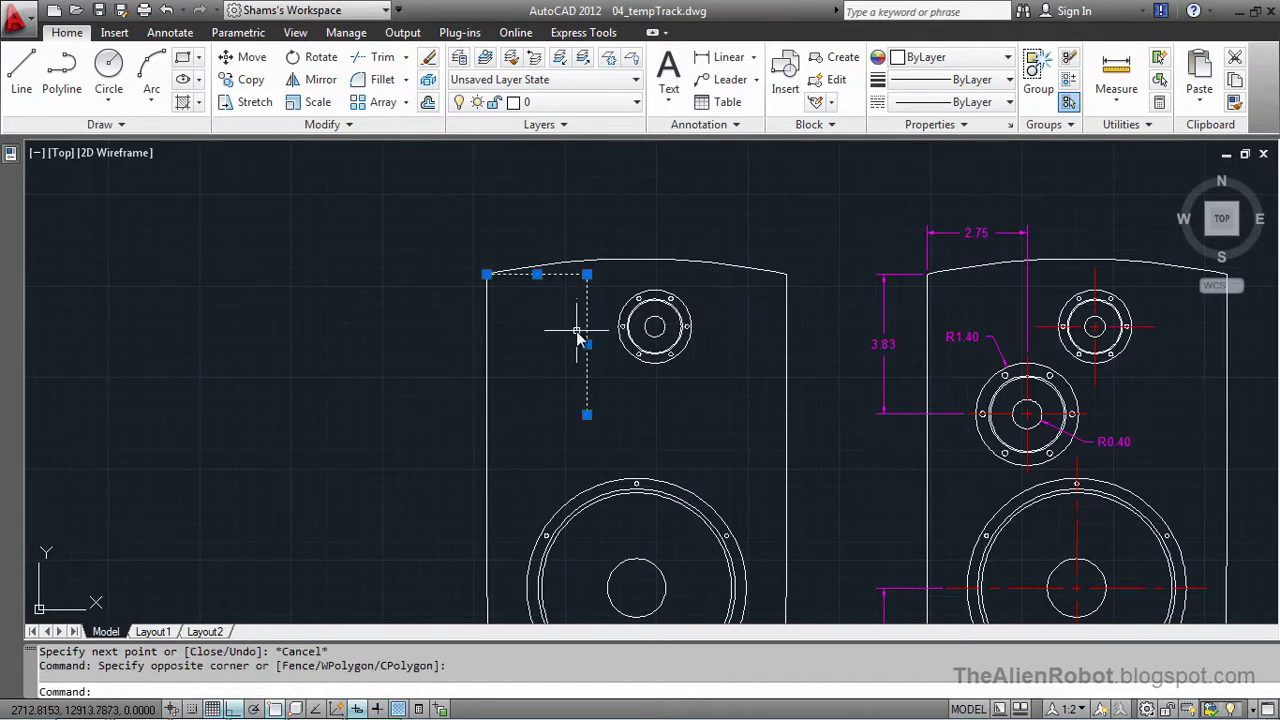
{"action": "key", "text": "Delete"}
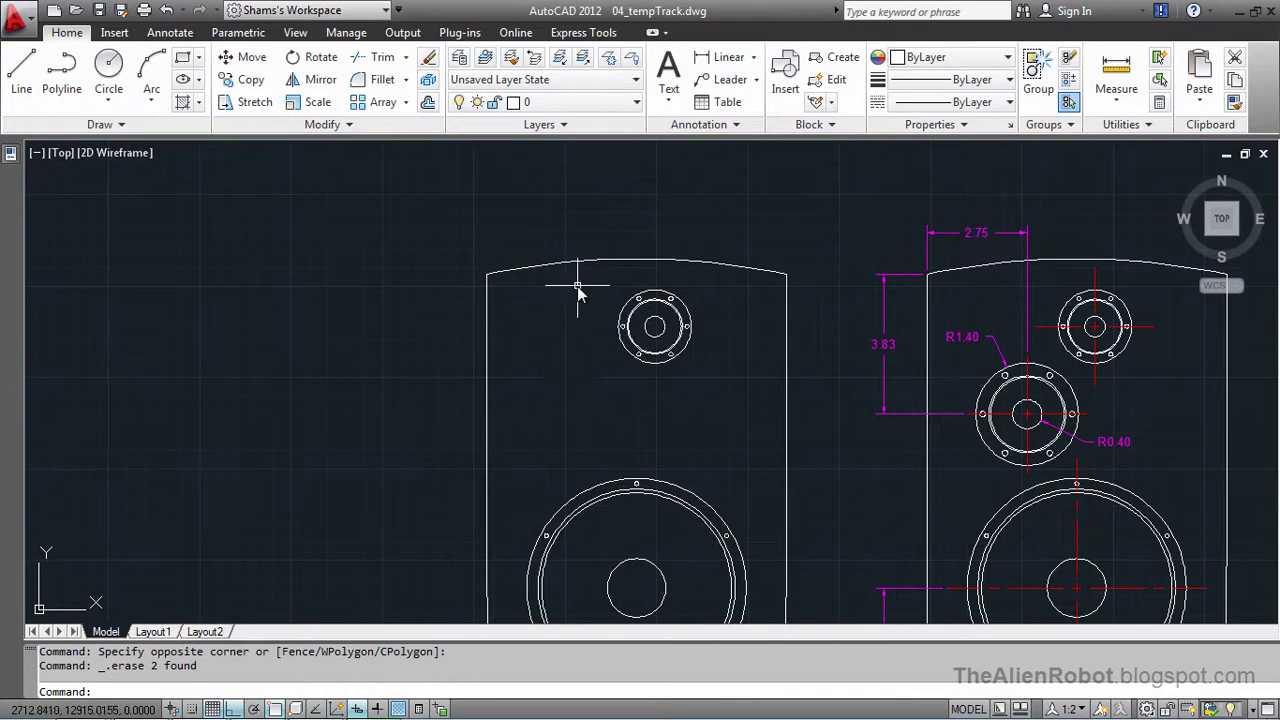
- Draw a 0.4-radius circle tracked 2.75 right and 3.83 down from the left speaker's top-left corner
{"action": "left_click", "coordinate": [110, 68]}
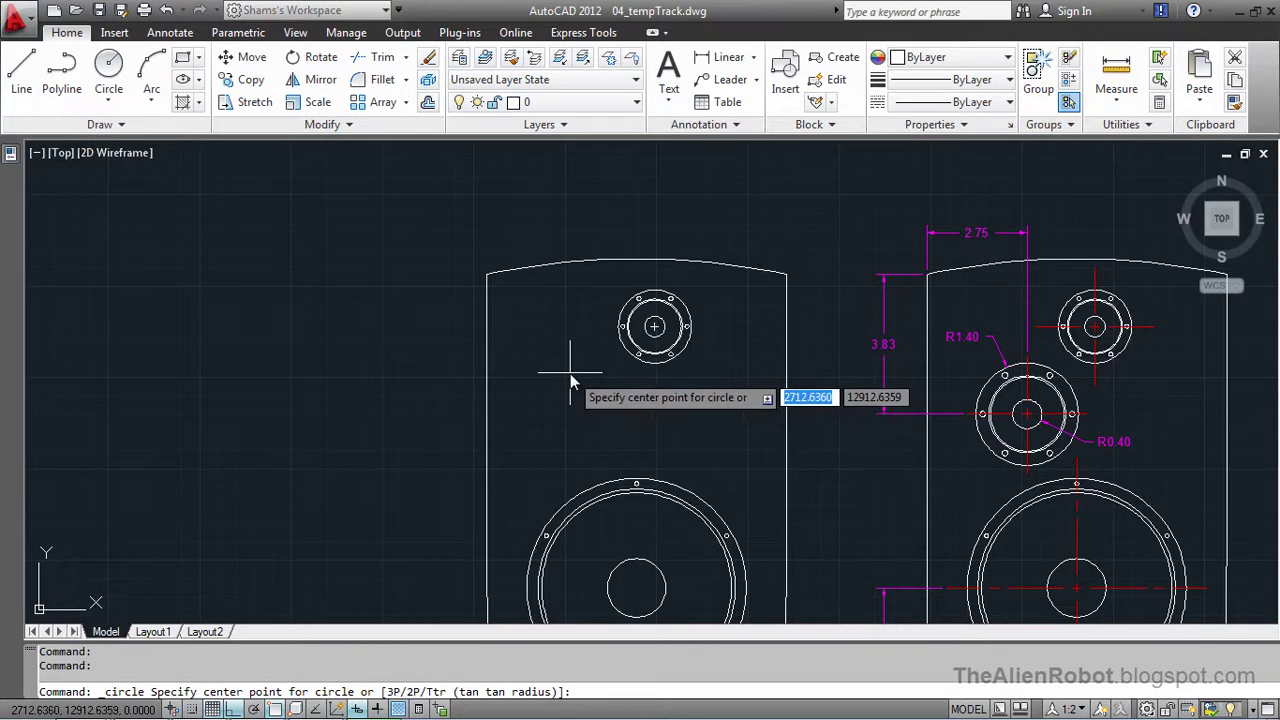
{"action": "type", "text": "tk"}
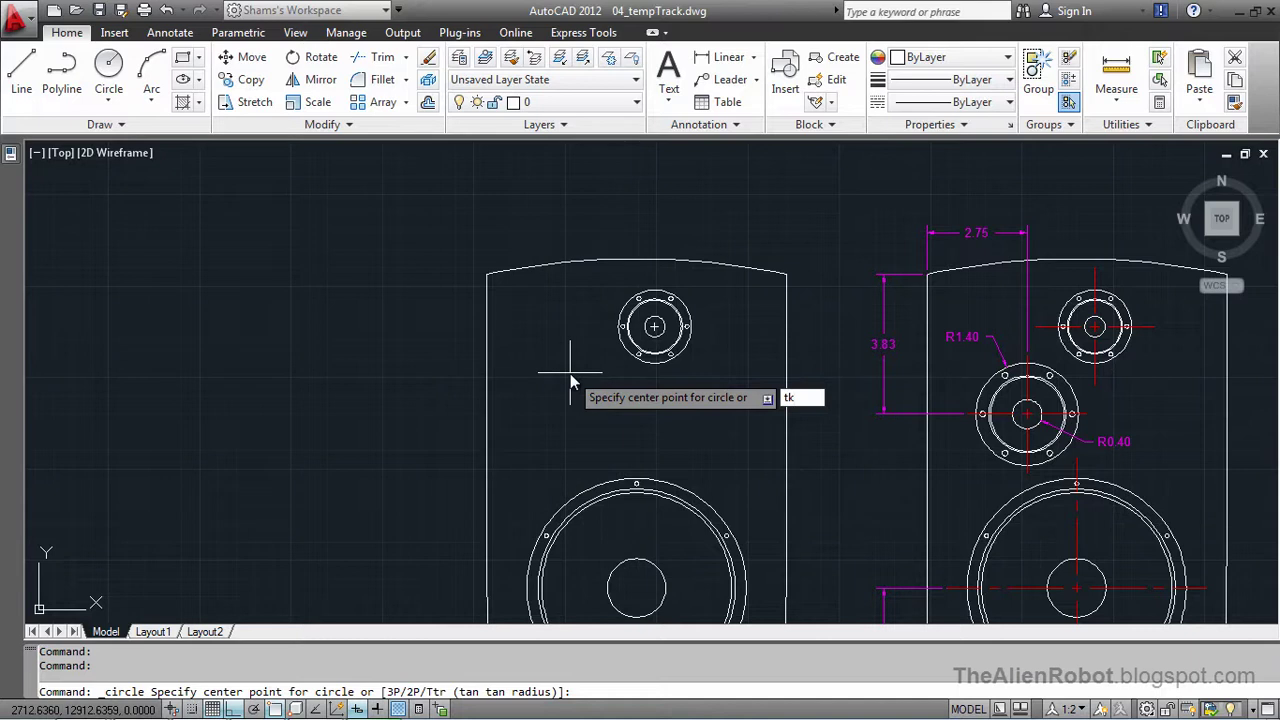
{"action": "key", "text": "Return"}
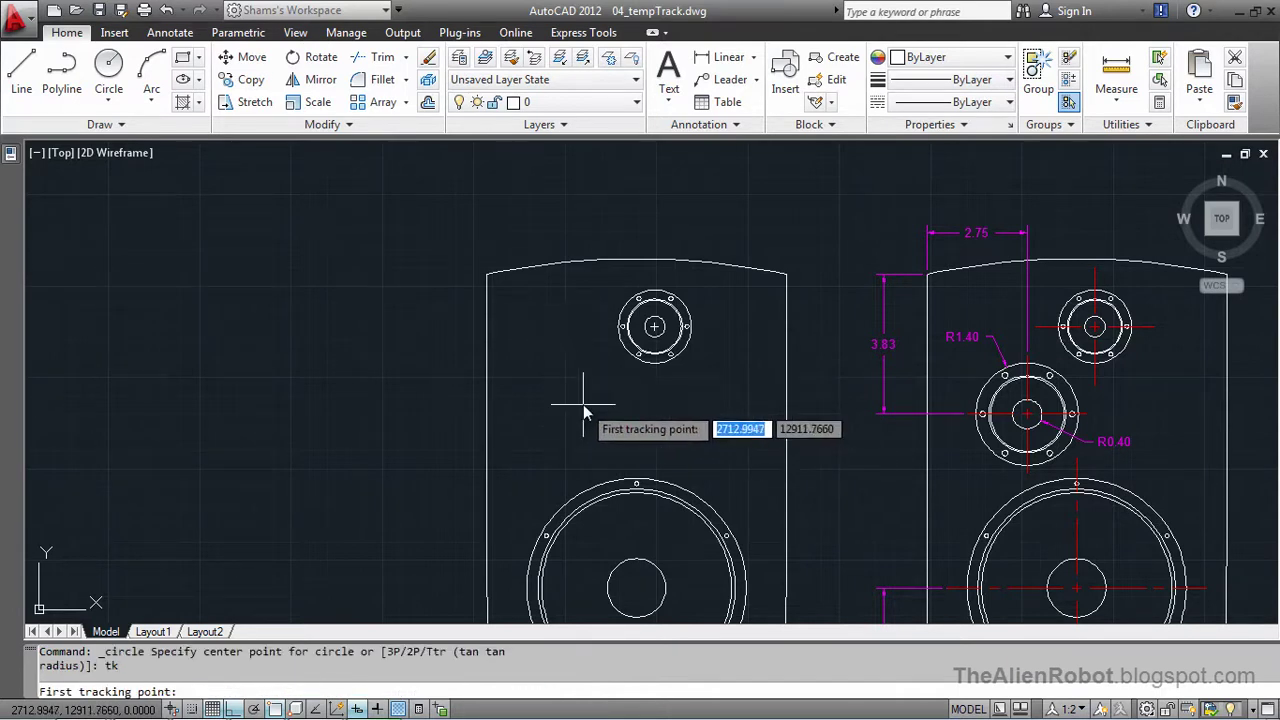
{"action": "left_click", "coordinate": [488, 284]}
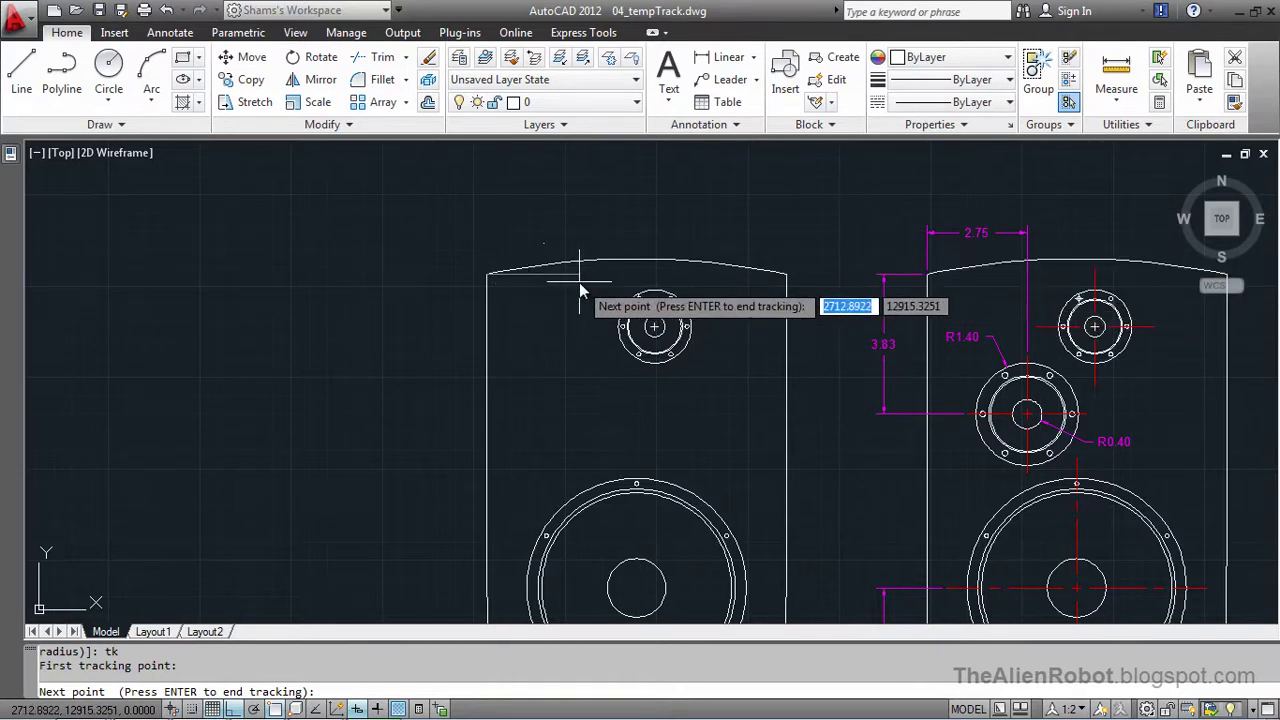
{"action": "type", "text": "2.75"}
{"action": "key", "text": "Return"}
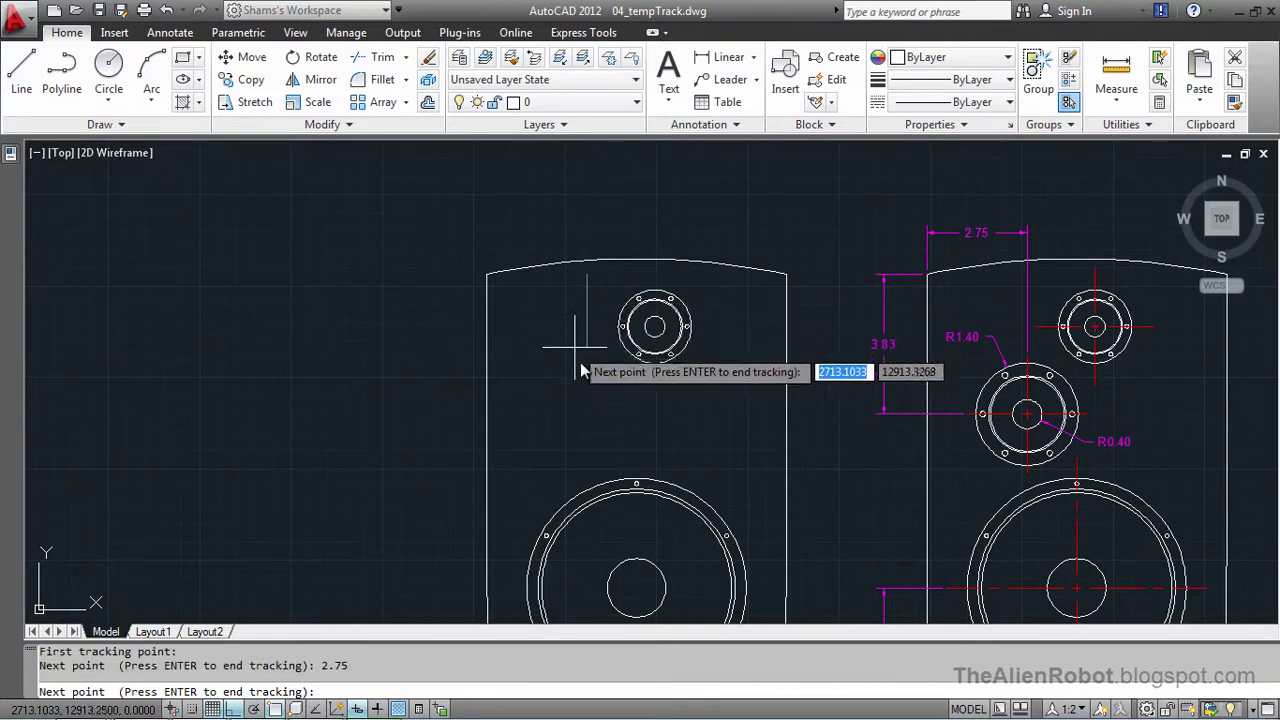
{"action": "type", "text": "3.83"}
{"action": "key", "text": "Return"}
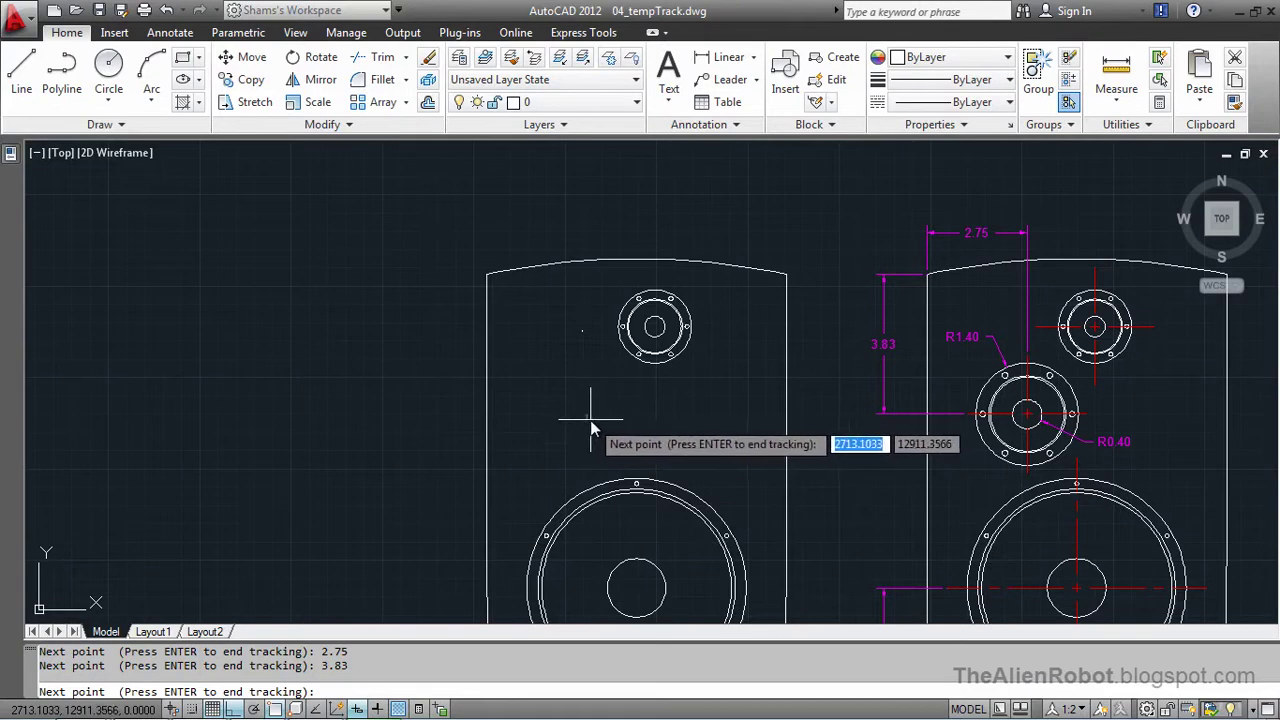
{"action": "key", "text": "Return"}
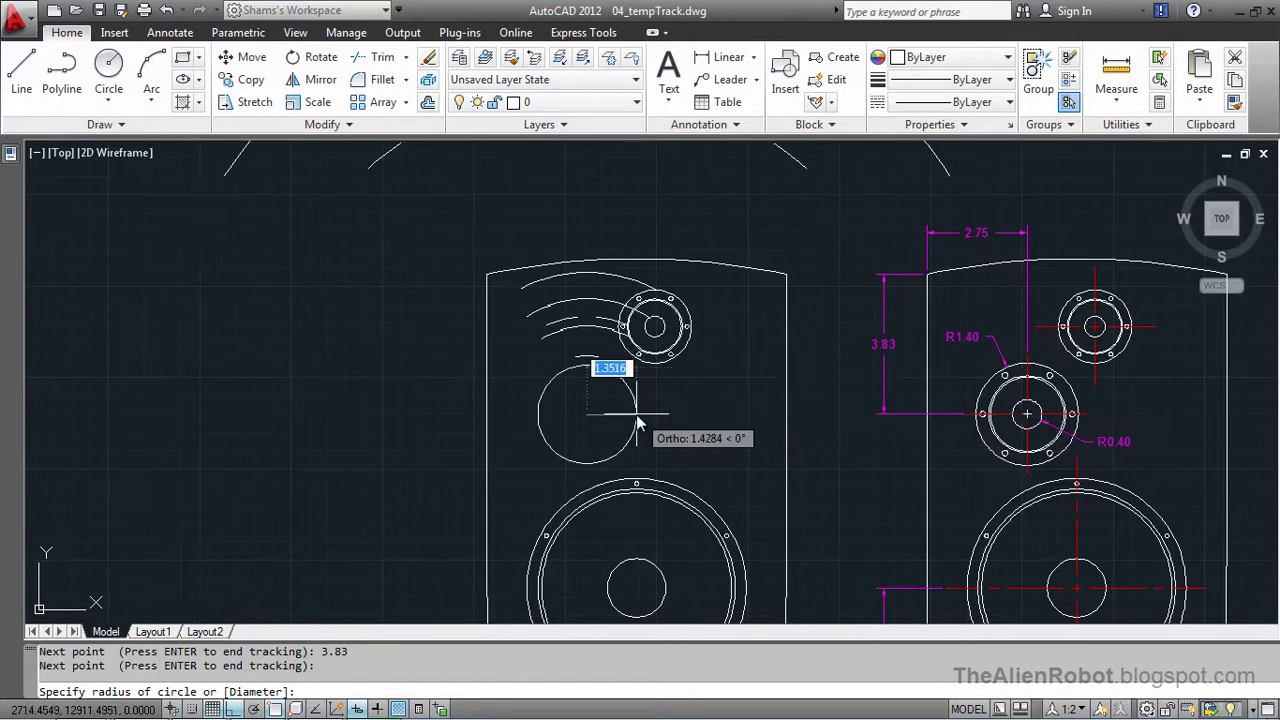
{"action": "type", "text": "0.4"}
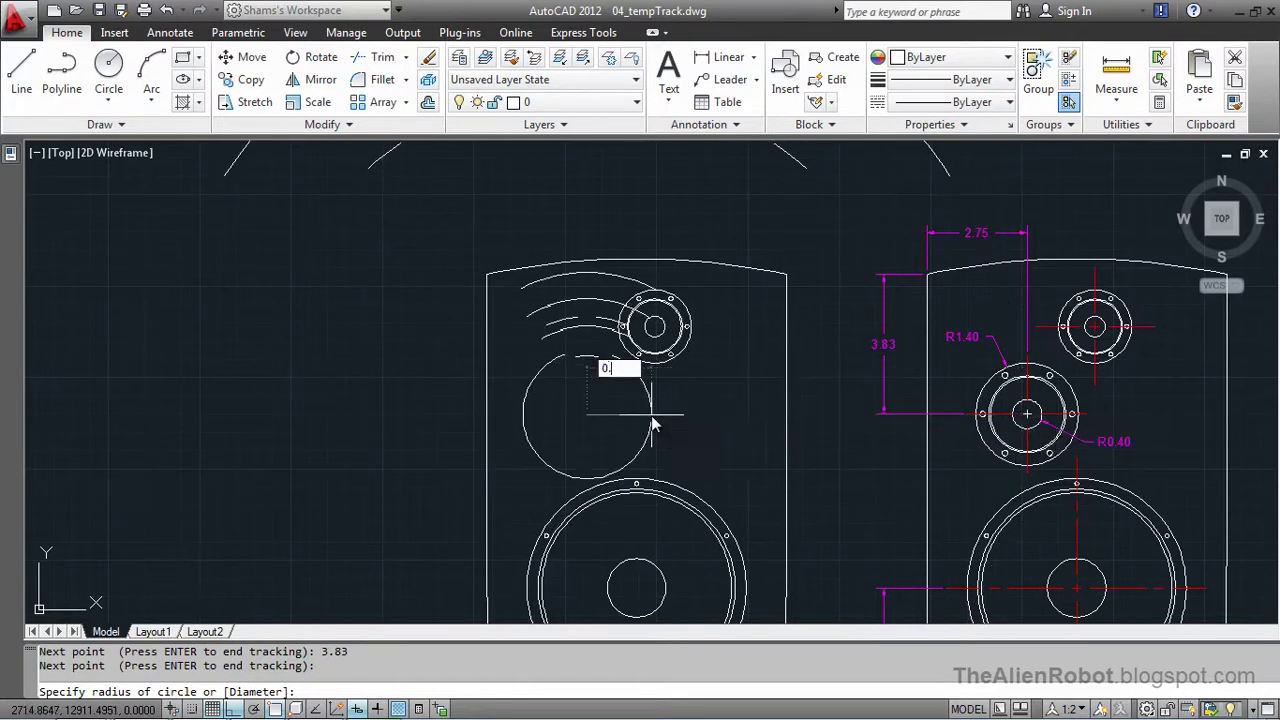
{"action": "key", "text": "Return"}
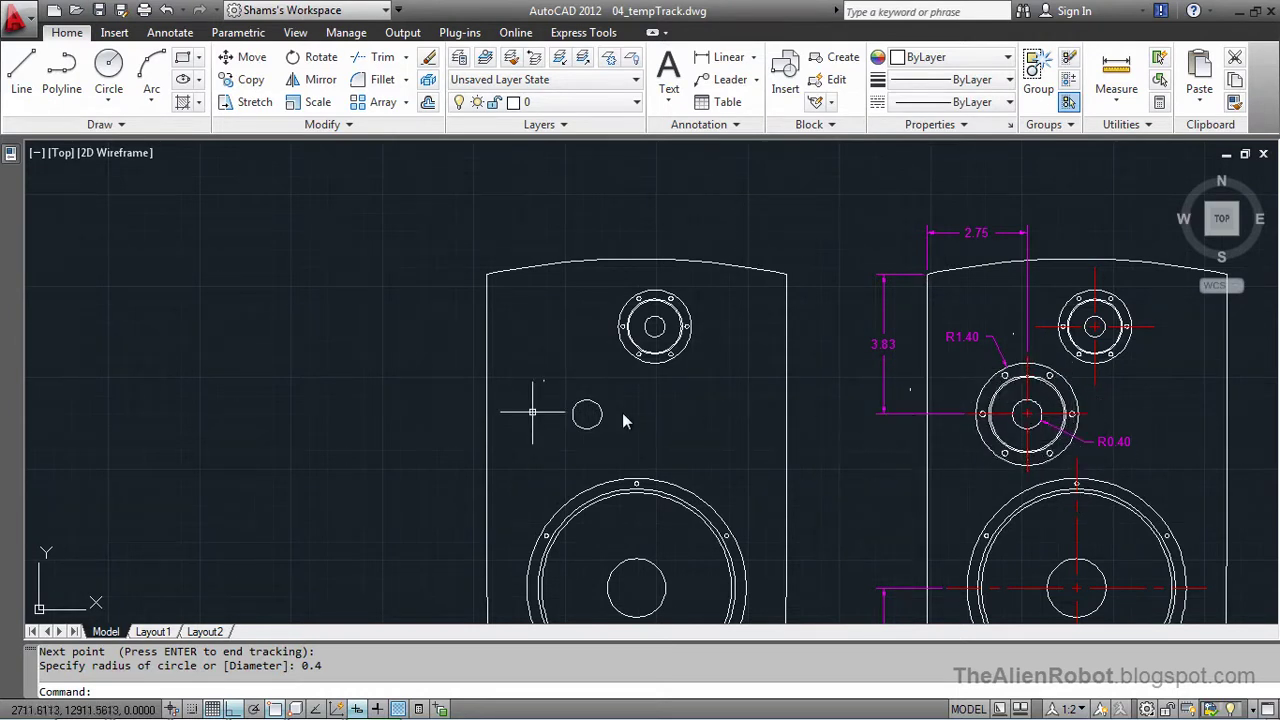
{"action": "left_click", "coordinate": [109, 65]}
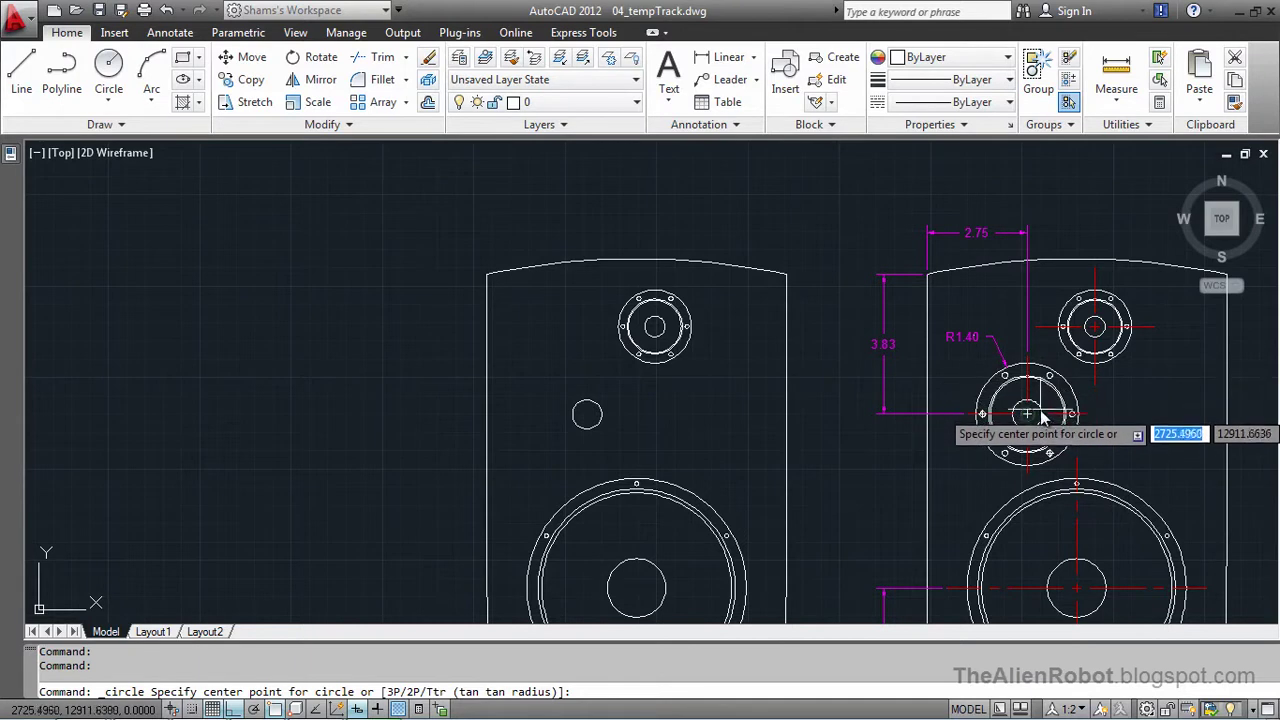
- Draw a concentric 1.4-radius circle centred on the small tweeter circle
{"action": "left_click", "coordinate": [587, 421]}
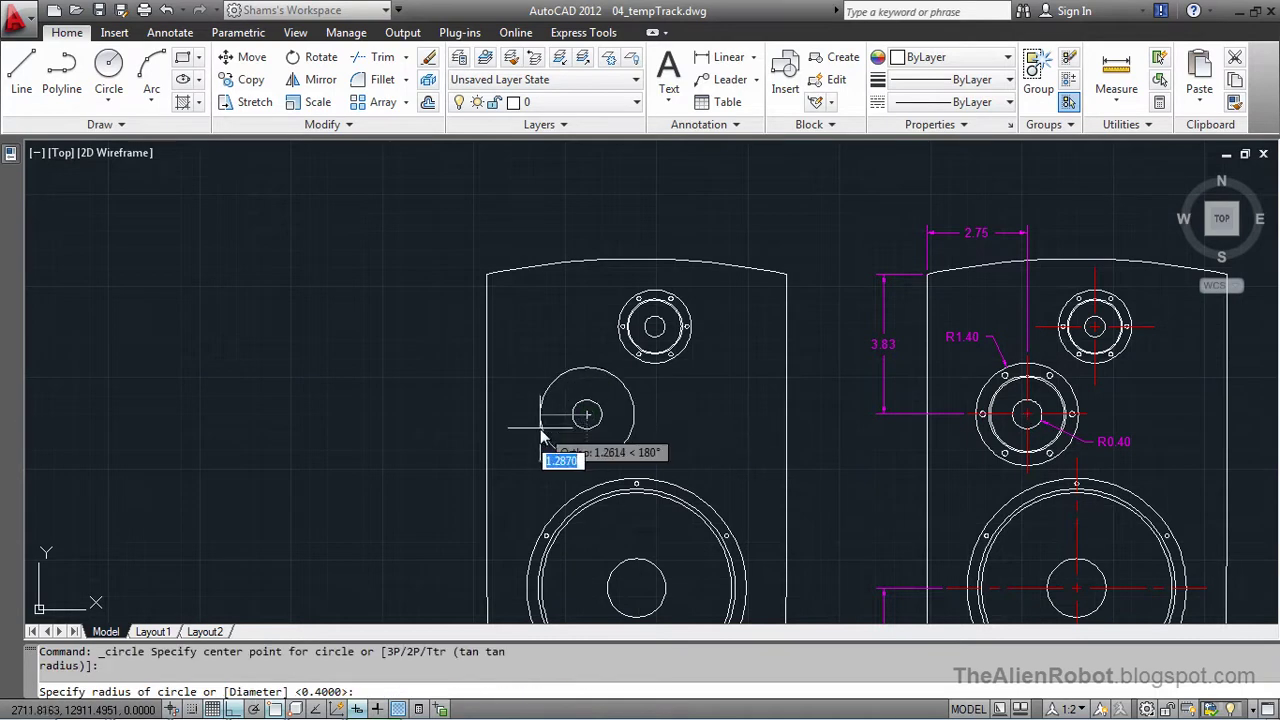
{"action": "type", "text": "1.4"}
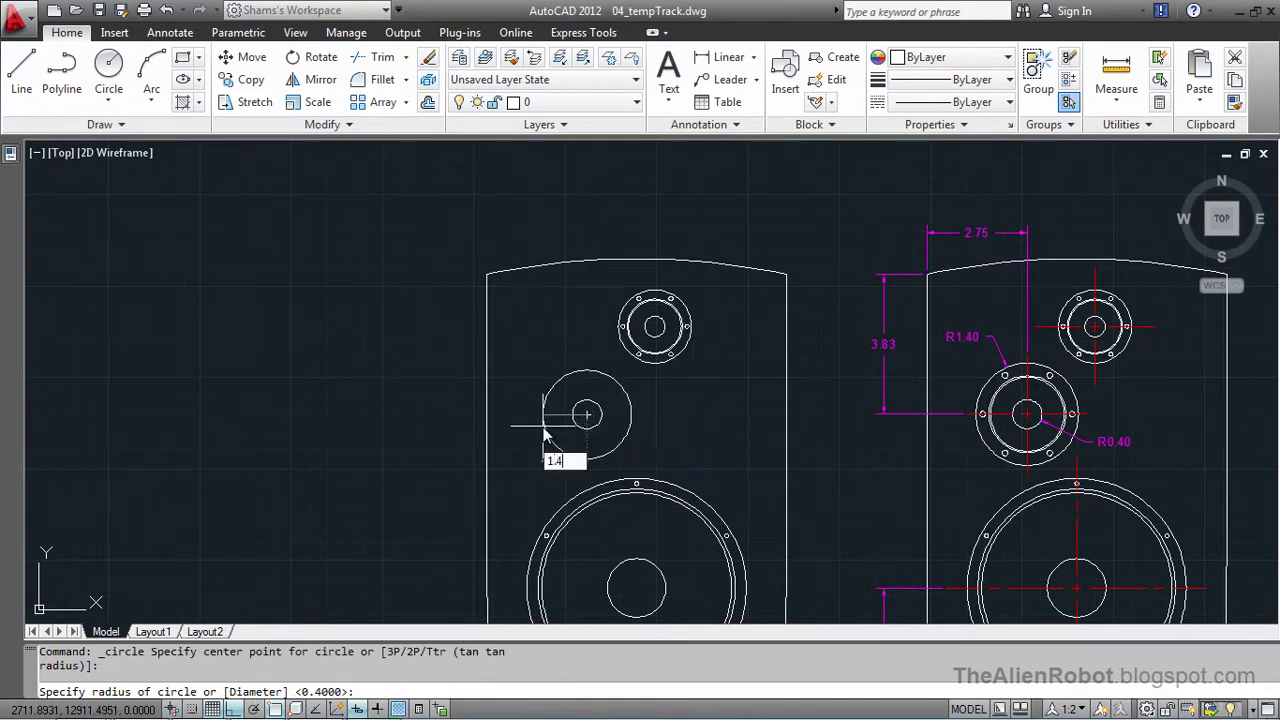
{"action": "key", "text": "Return"}
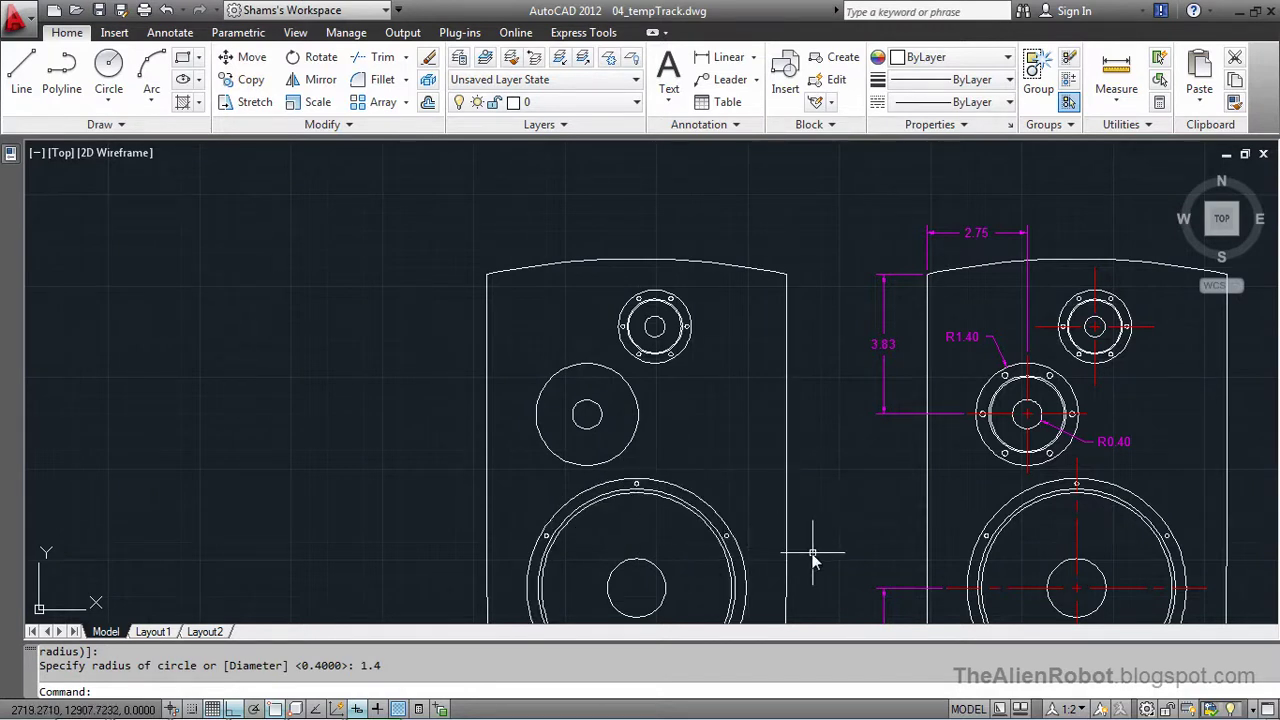
- Pan down to bring the speakers' lower woofers into view
{"action": "middle_click_drag", "start_coordinate": [812, 554], "coordinate": [797, 389]}
{"action": "middle_click_drag", "start_coordinate": [810, 554], "coordinate": [815, 376]}
{"action": "mouse_move", "coordinate": [825, 569]}
{"action": "middle_mouse_down"}
{"action": "mouse_move", "coordinate": [837, 489]}
{"action": "mouse_move", "coordinate": [814, 509]}
{"action": "middle_mouse_up"}
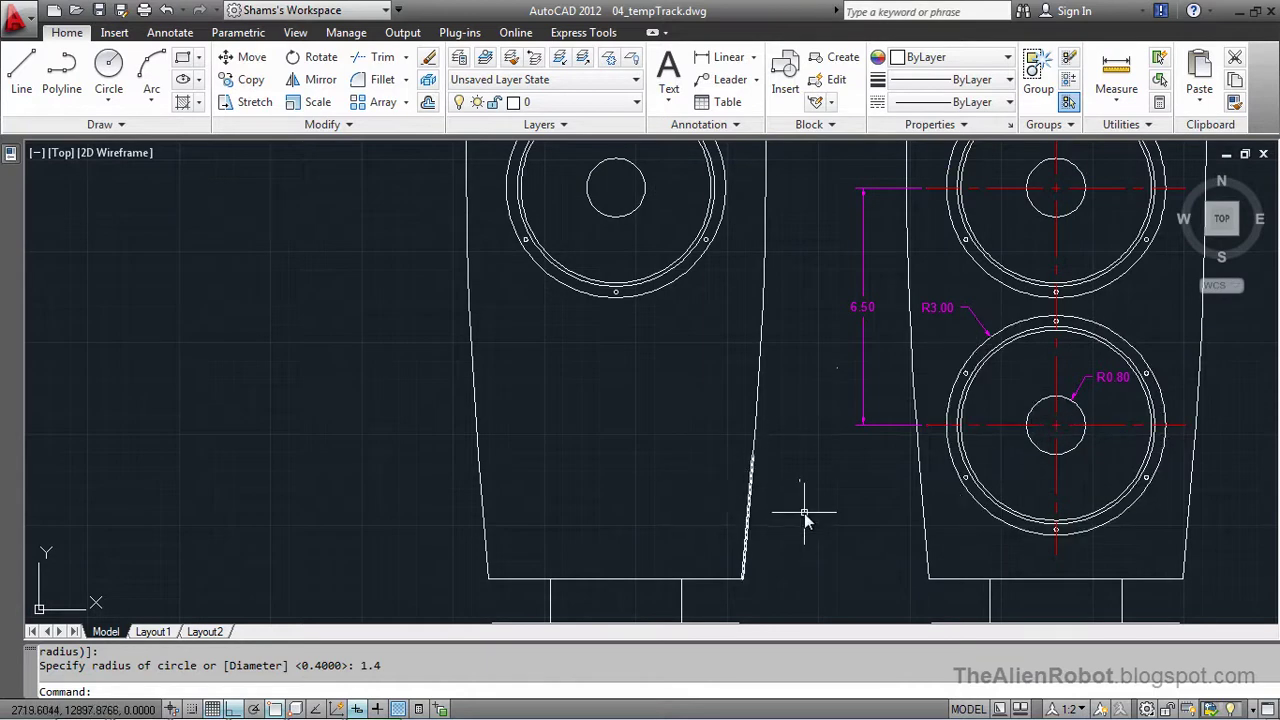
- Using TK tracking, draw a 0.8-radius circle 6.5 units below the upper woofer's centre
{"action": "scroll", "coordinate": [803, 520], "scroll_direction": "up", "scroll_amount": 1}
{"action": "scroll", "coordinate": [829, 530], "scroll_direction": "down", "scroll_amount": 1}
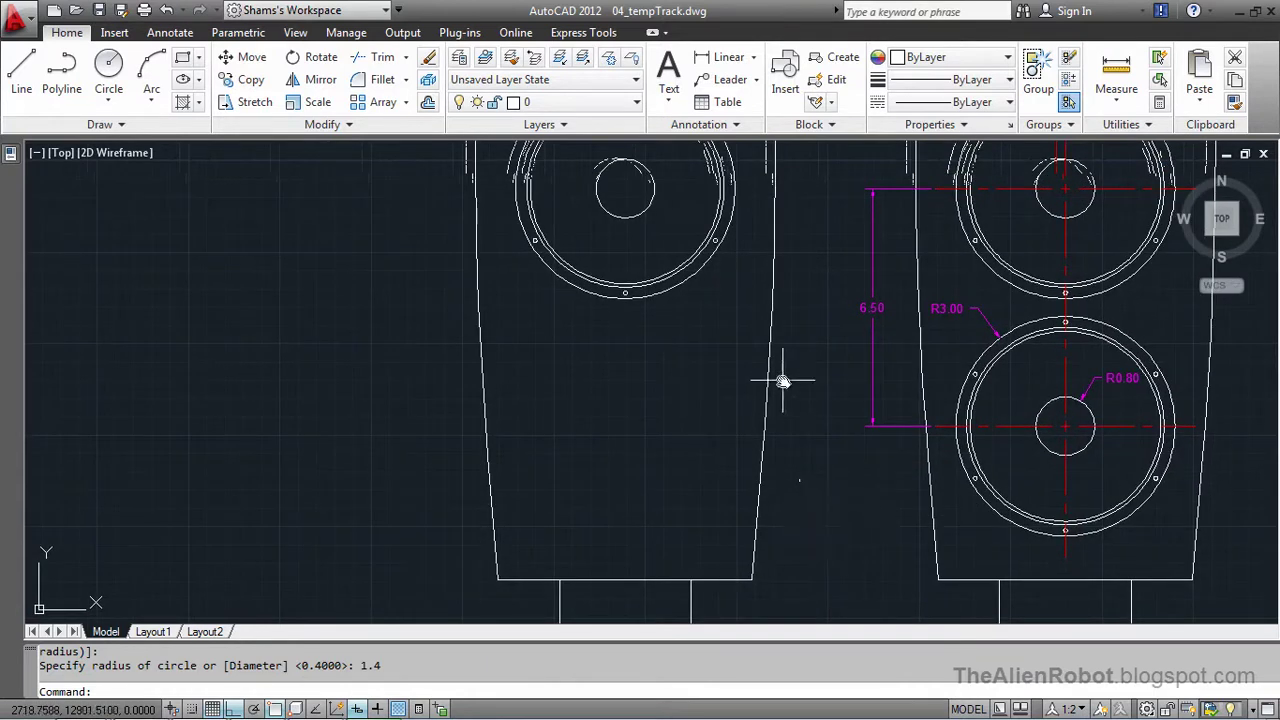
{"action": "left_click", "coordinate": [113, 72]}
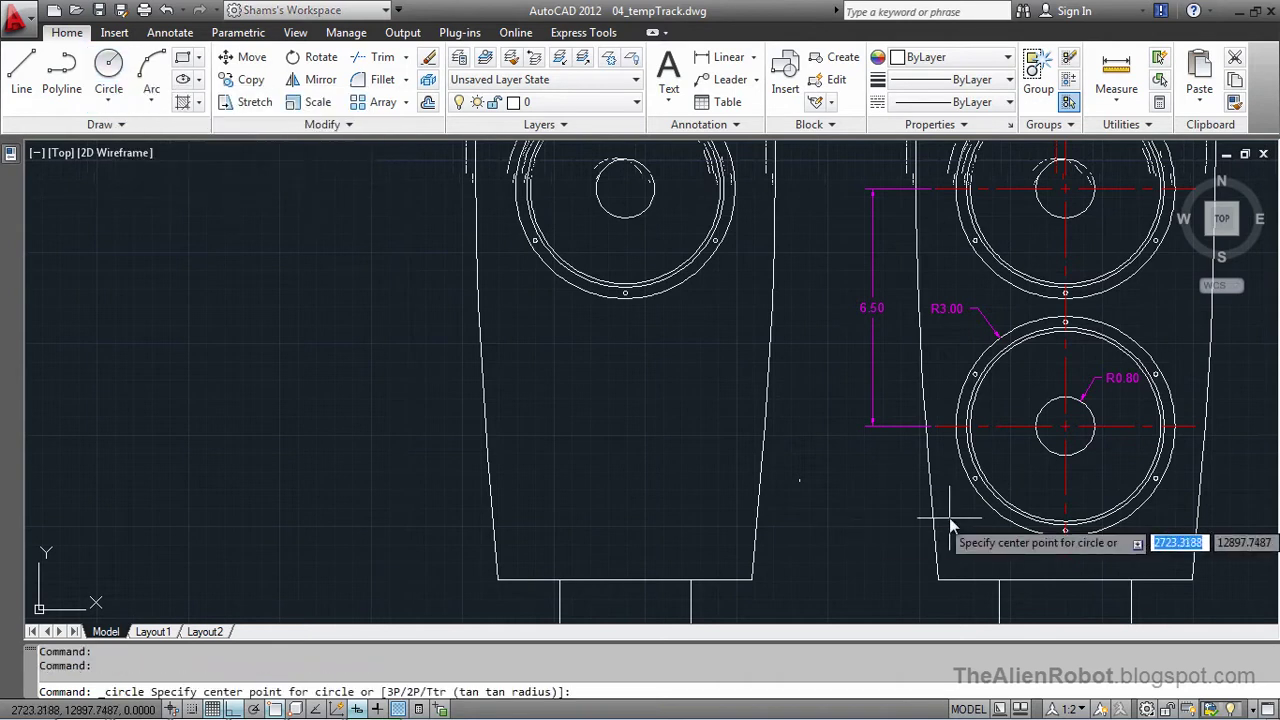
{"action": "middle_click_drag", "start_coordinate": [829, 500], "coordinate": [782, 498]}
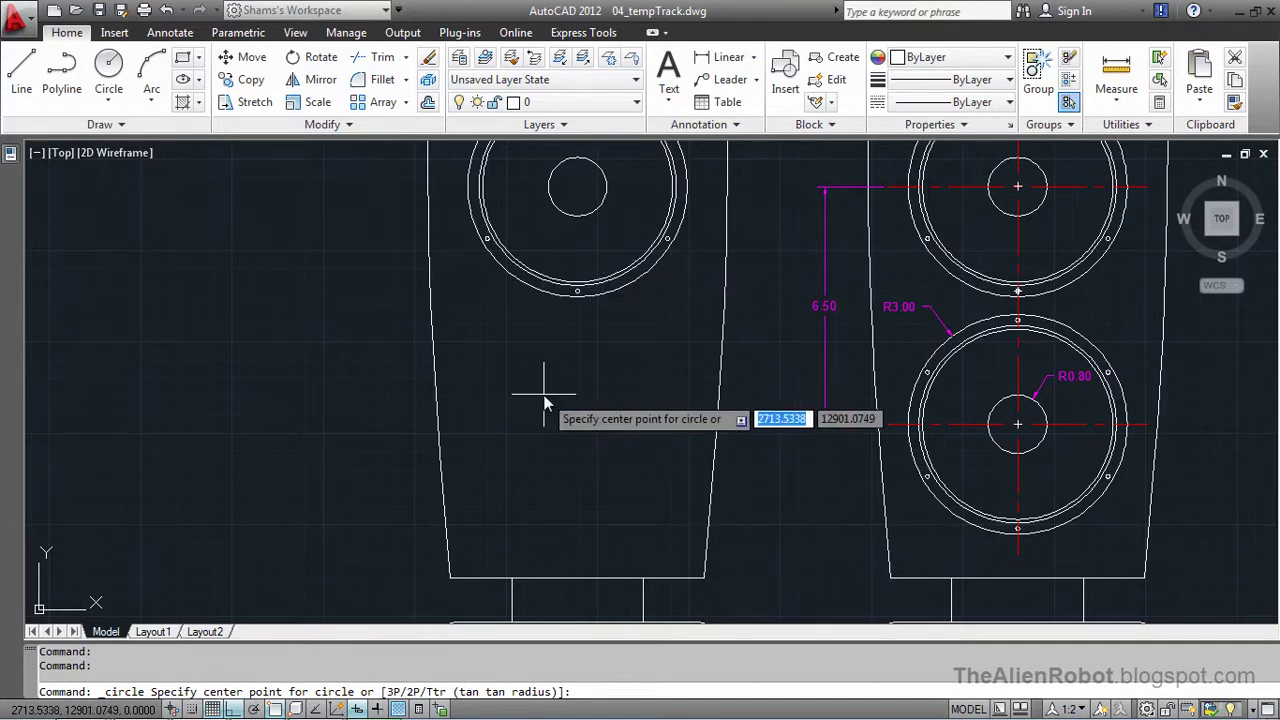
{"action": "type", "text": "t"}
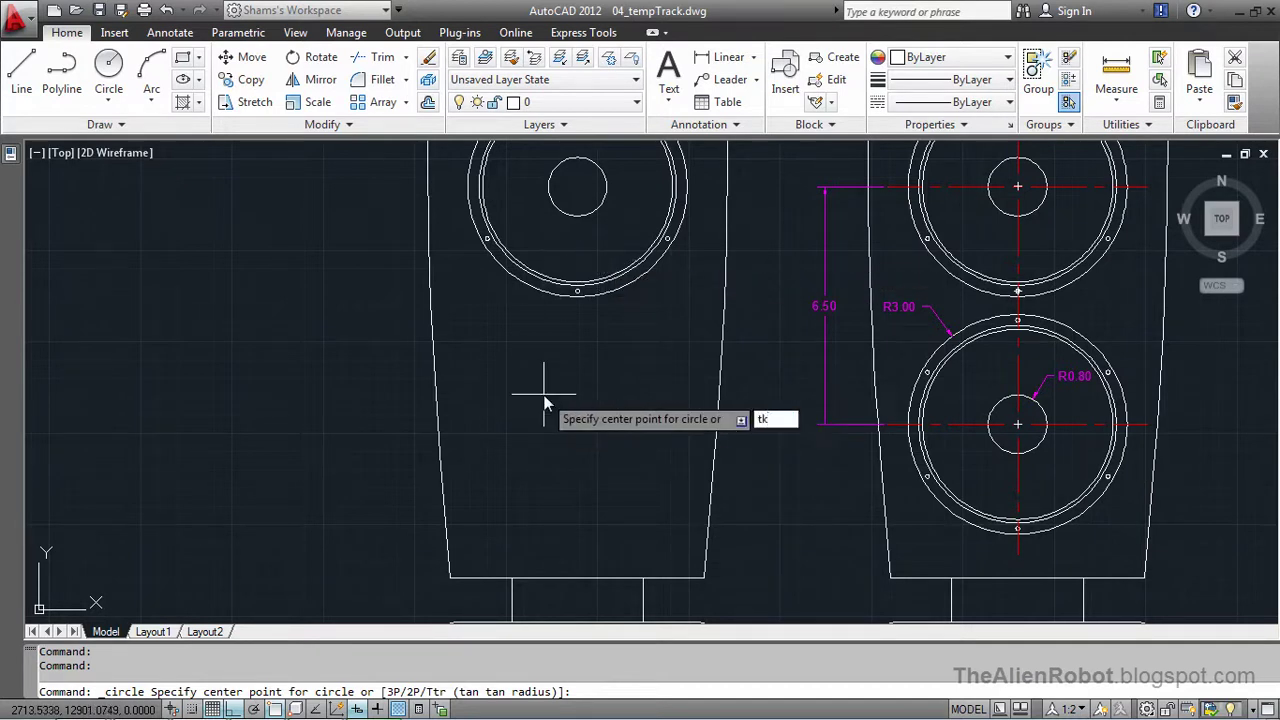
{"action": "type", "text": "k"}
{"action": "key", "text": "Return"}
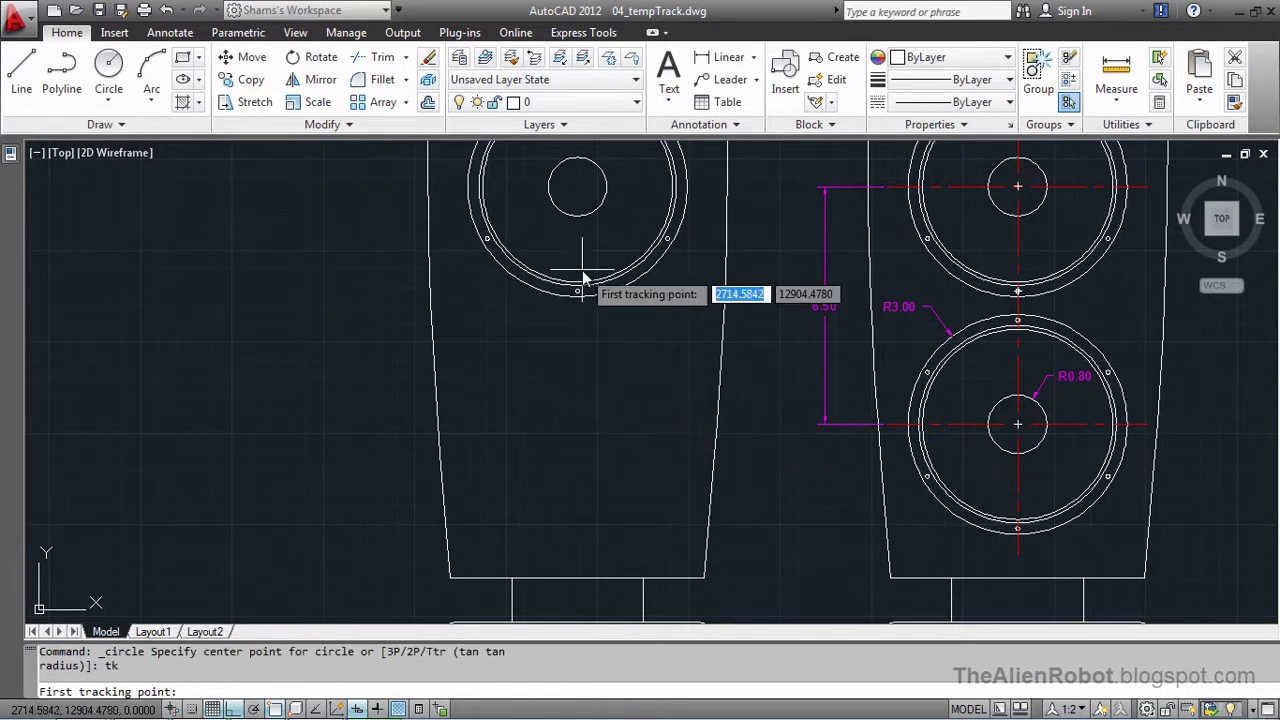
{"action": "left_click", "coordinate": [577, 187]}
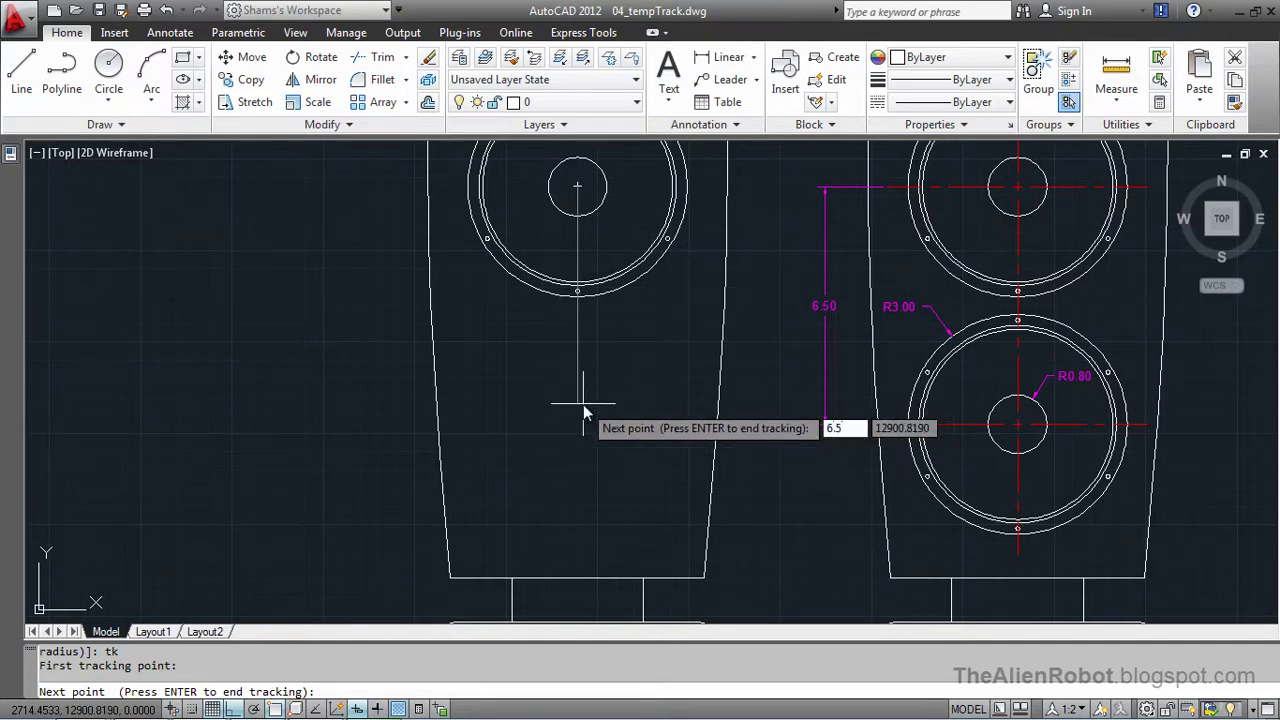
{"action": "key", "text": "Return"}
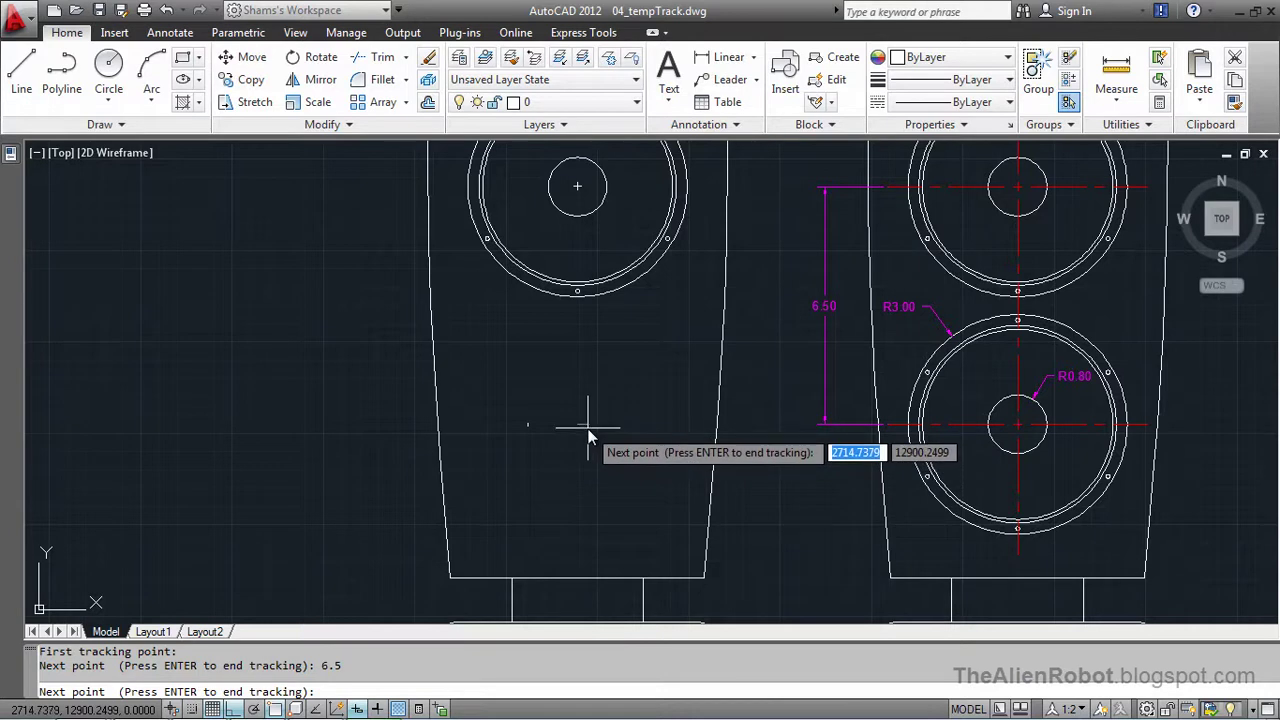
{"action": "key", "text": "Return"}
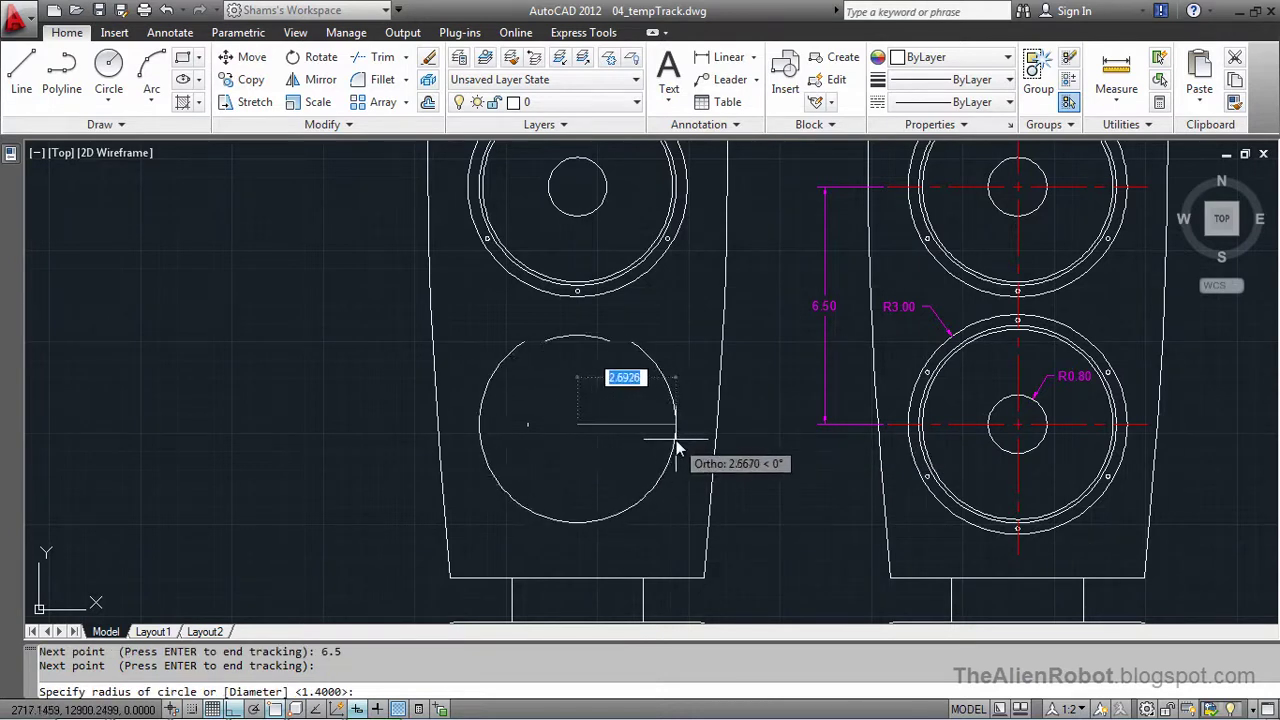
{"action": "mouse_move", "coordinate": [1015, 426]}
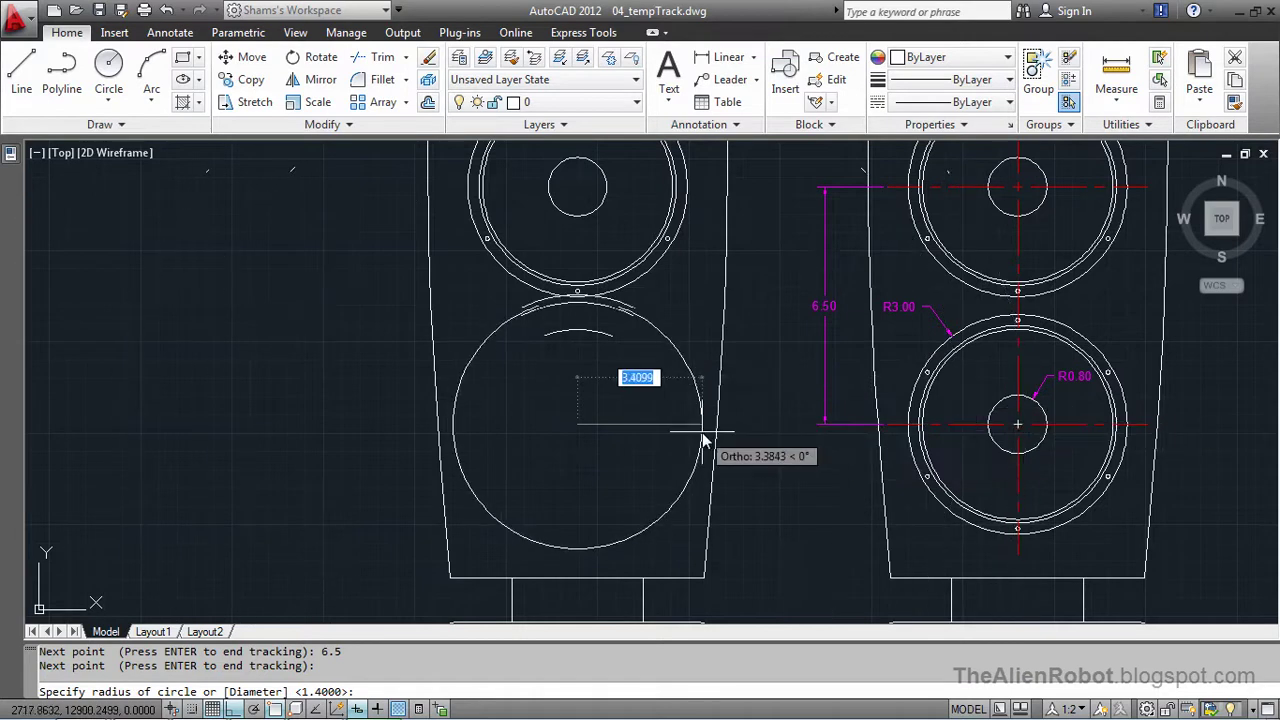
{"action": "type", "text": "0."}
{"action": "key", "text": "Return"}
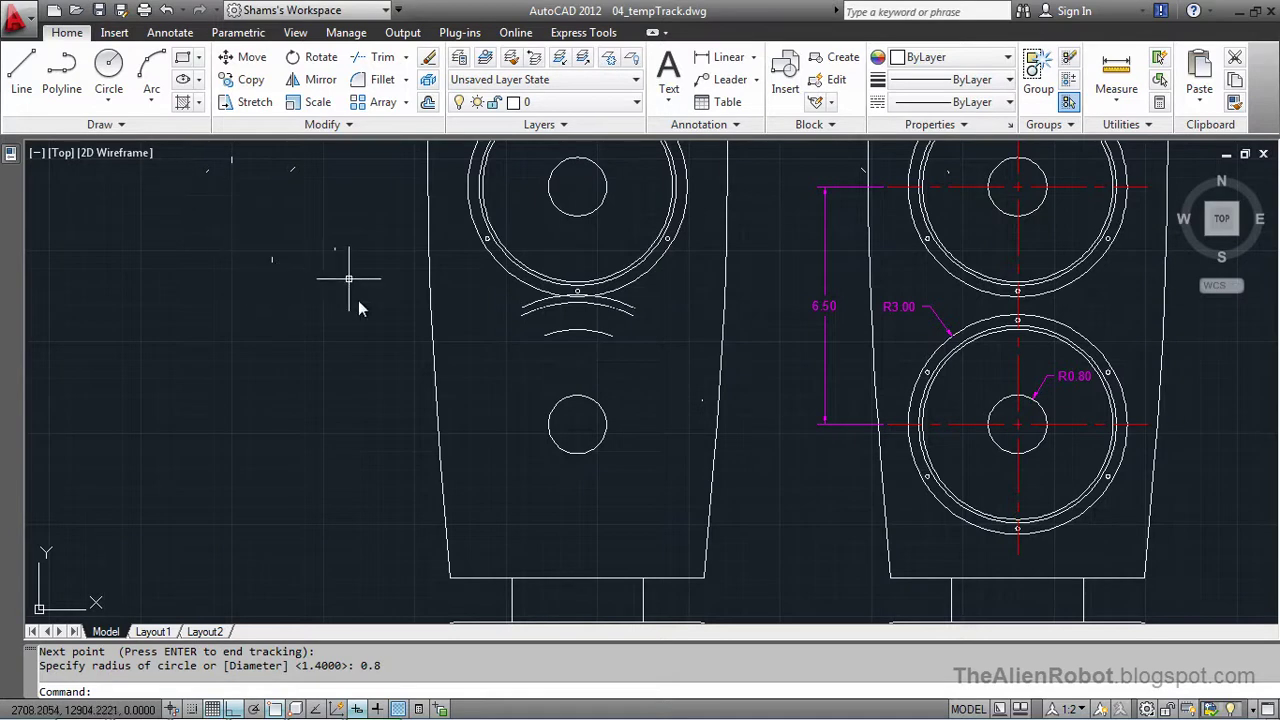
{"action": "key", "text": "Return"}
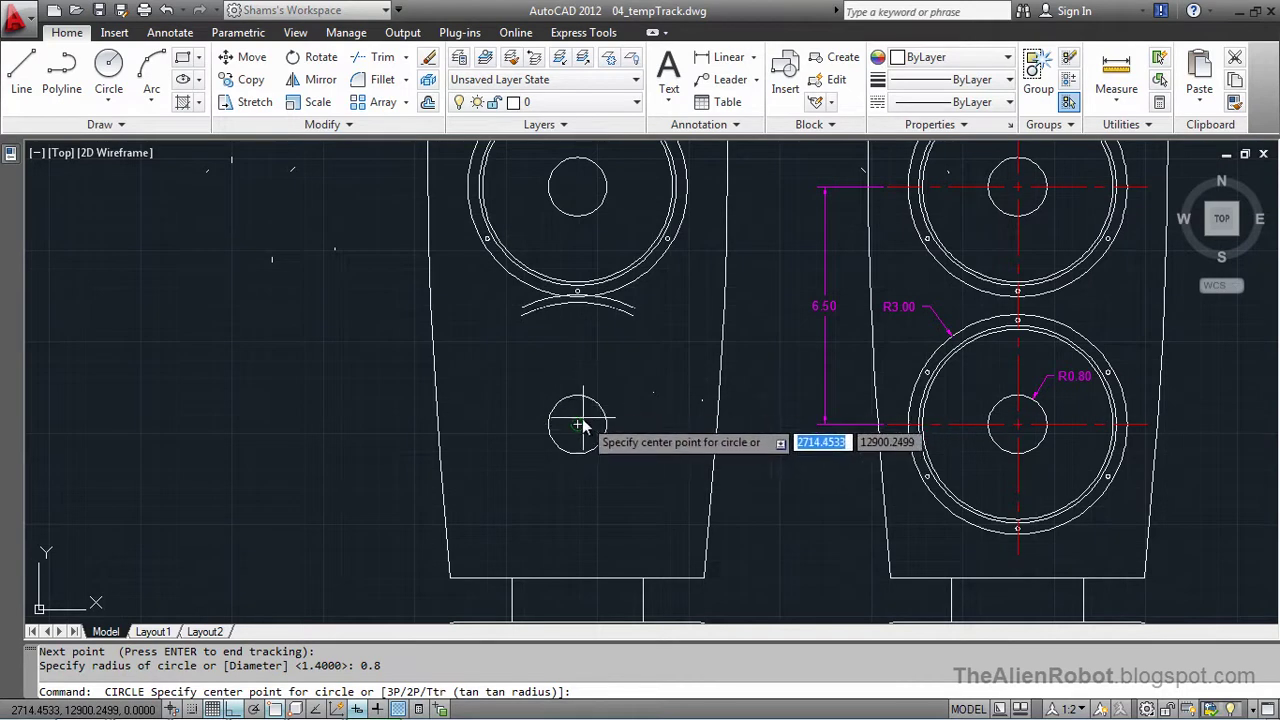
- Draw a concentric 3-radius circle centred on the lower small circle
{"action": "left_click", "coordinate": [578, 425]}
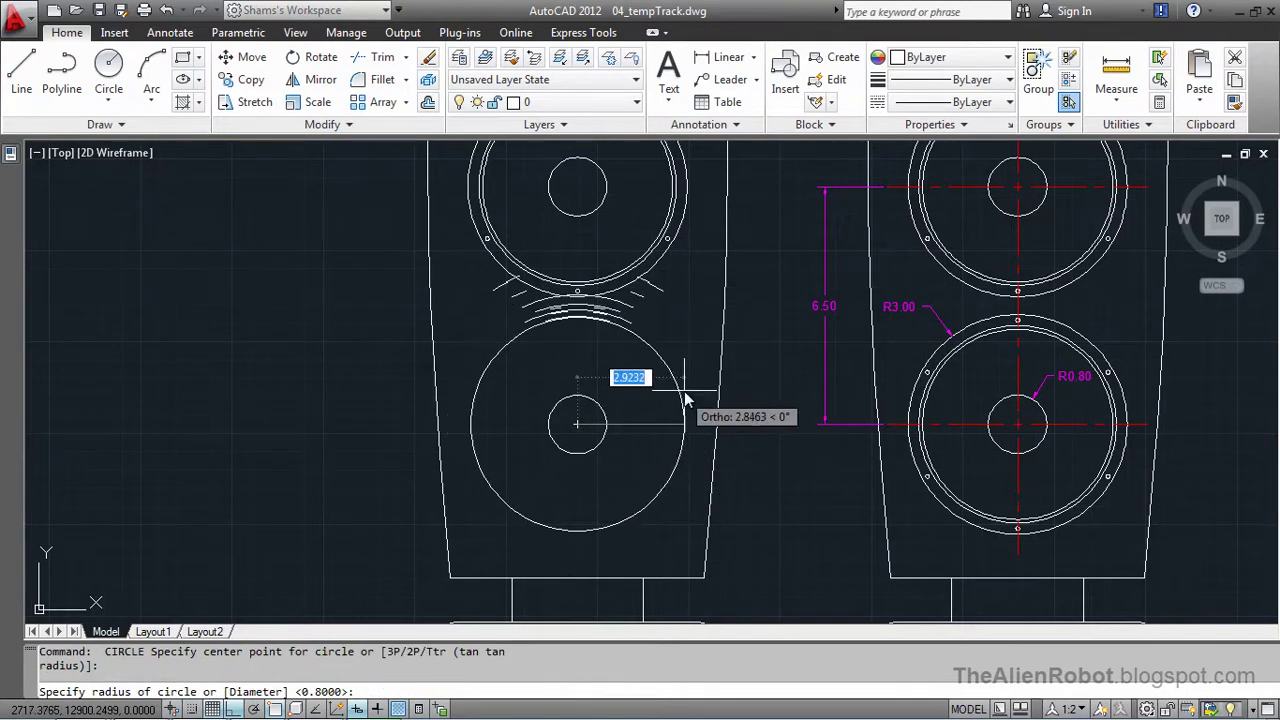
{"action": "type", "text": "3"}
{"action": "key", "text": "Return"}
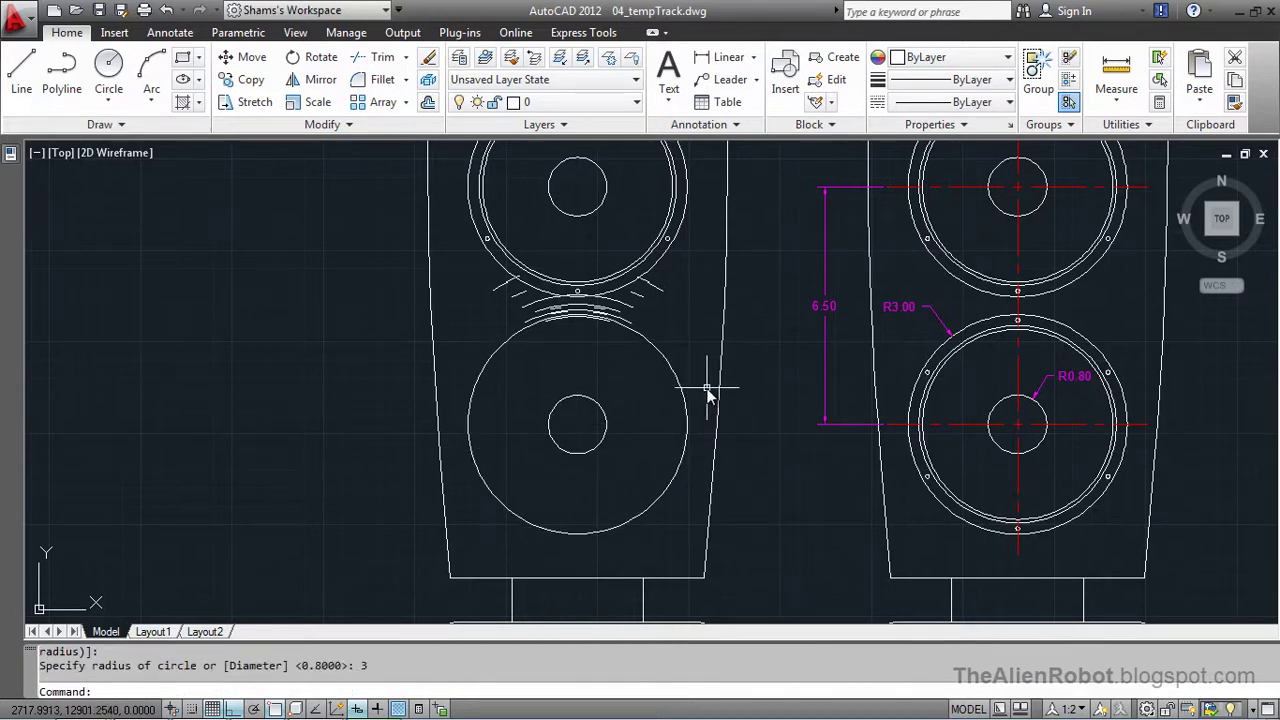
- Zoom out and pan so both whole speakers are visible
{"action": "scroll", "coordinate": [743, 369], "scroll_direction": "down", "scroll_amount": 3}
{"action": "middle_click_drag", "start_coordinate": [766, 349], "coordinate": [721, 415]}
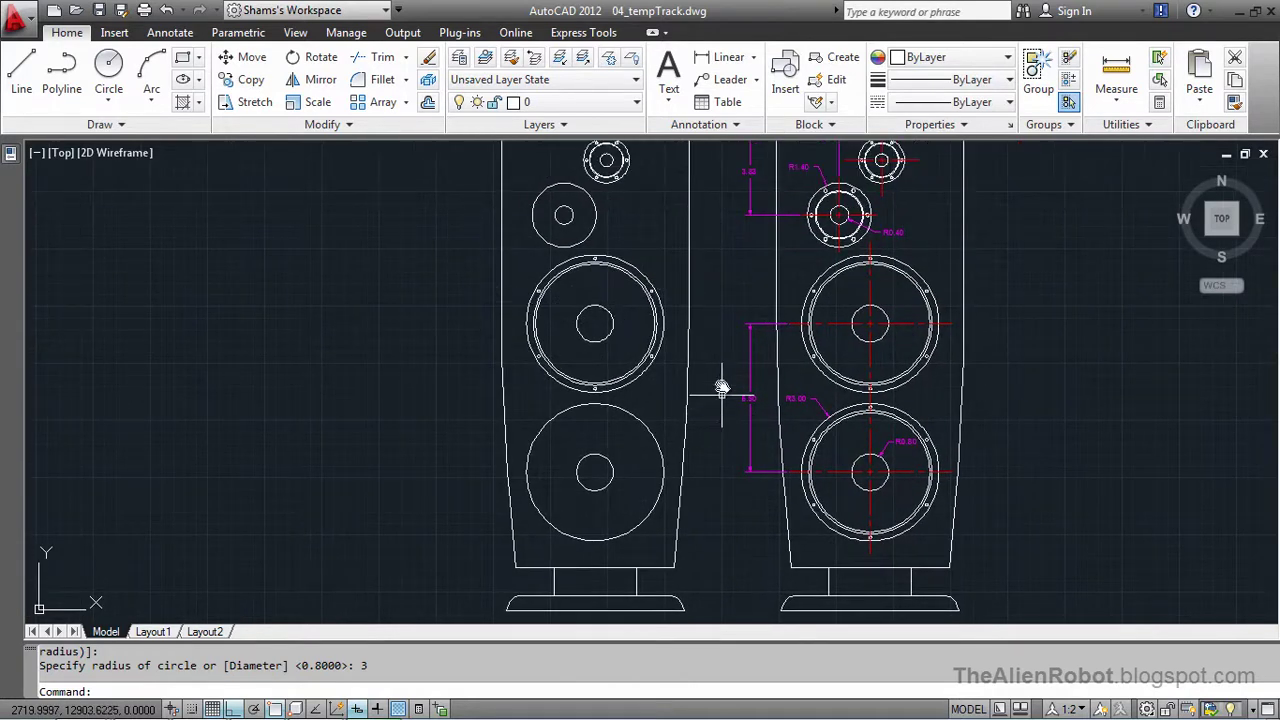
{"action": "middle_click_drag", "start_coordinate": [723, 340], "coordinate": [721, 371]}
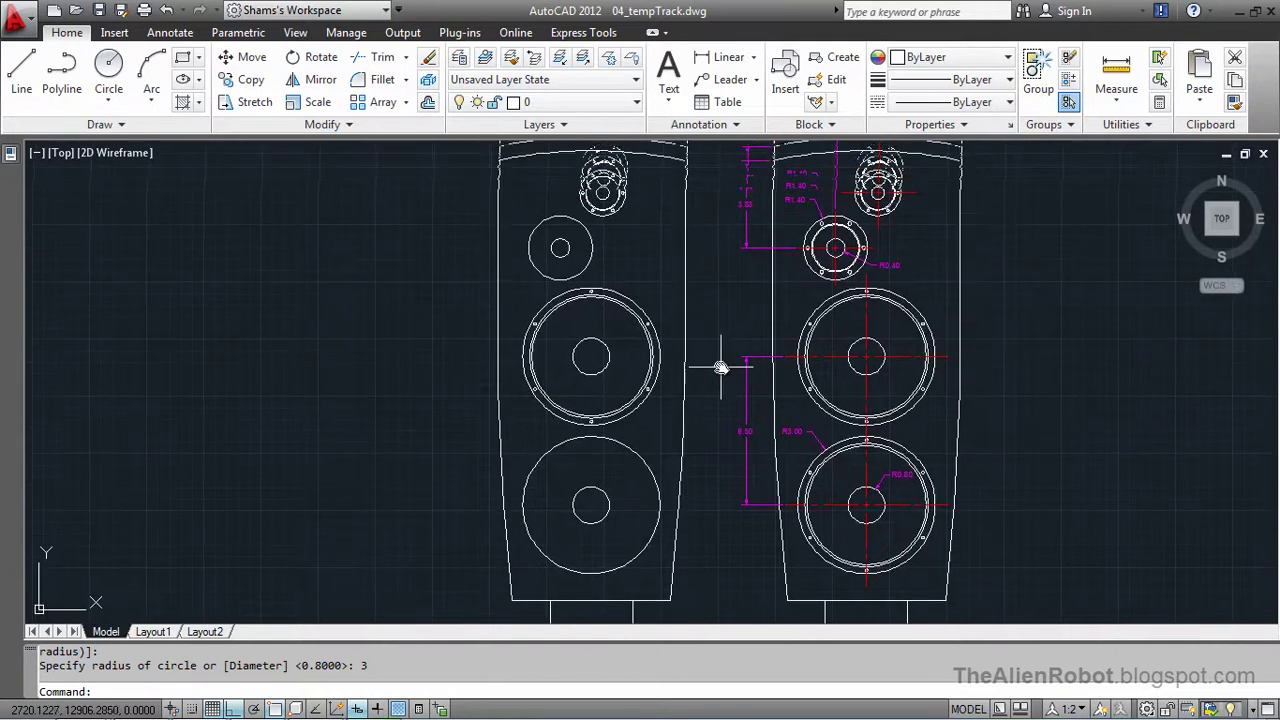